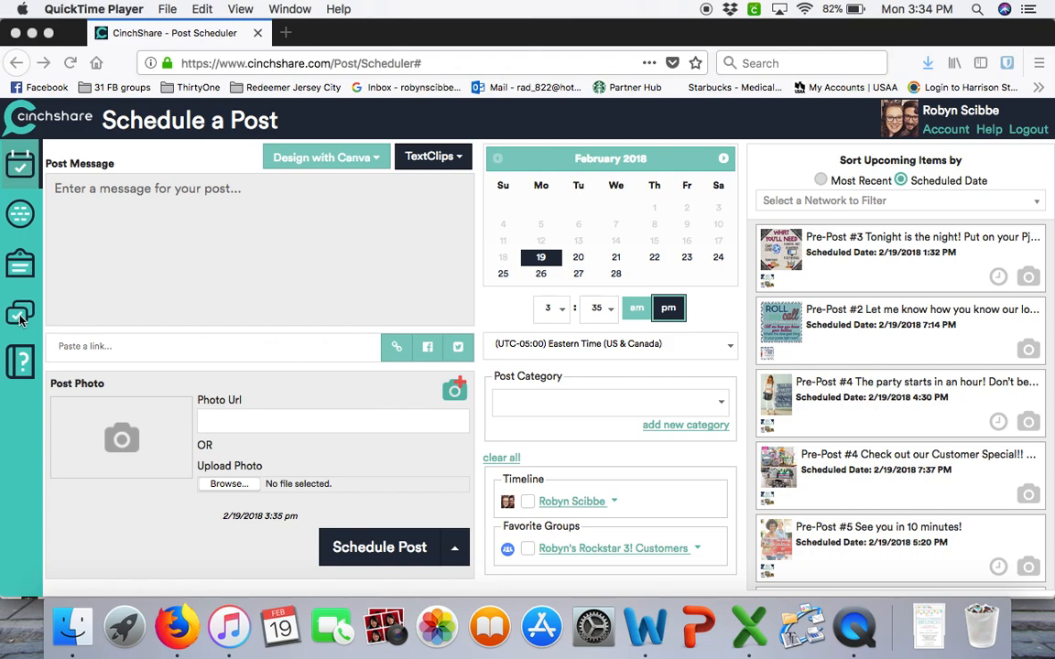
Filter the pending posts in the post library by the event "02/19/2018 Thirty-One Spring Fling! {New Catalog Launch}"
click(19, 316)
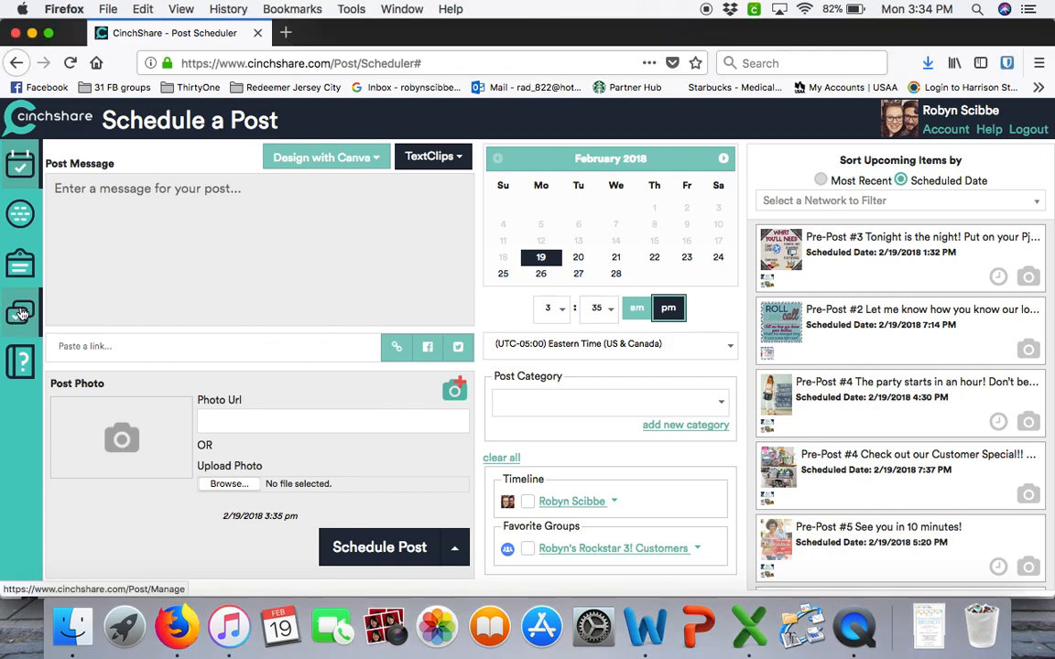
click(28, 309)
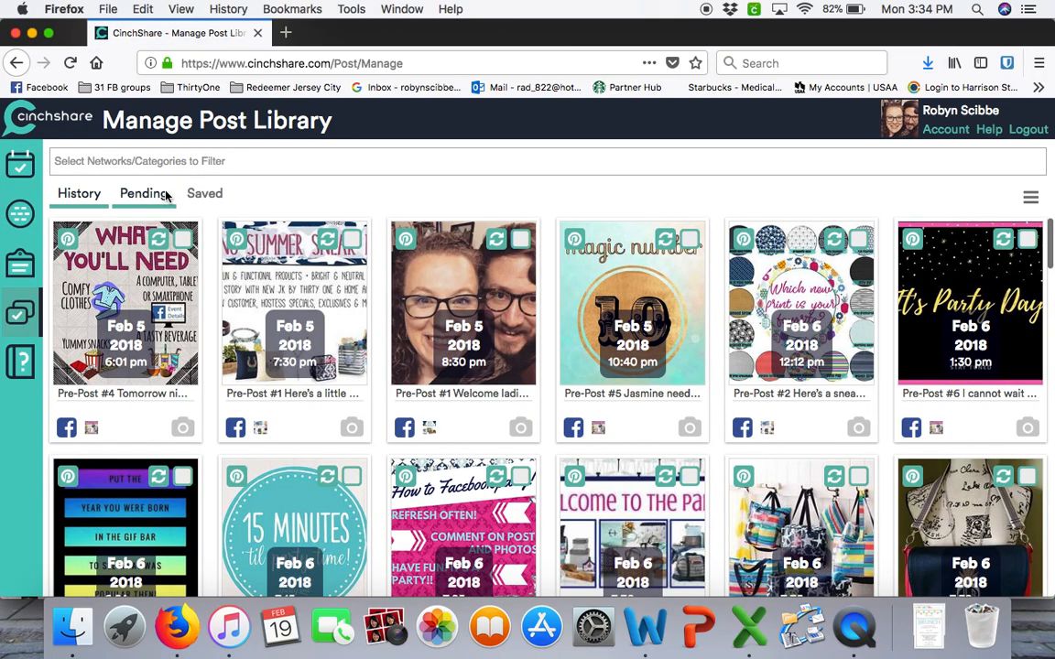
click(158, 196)
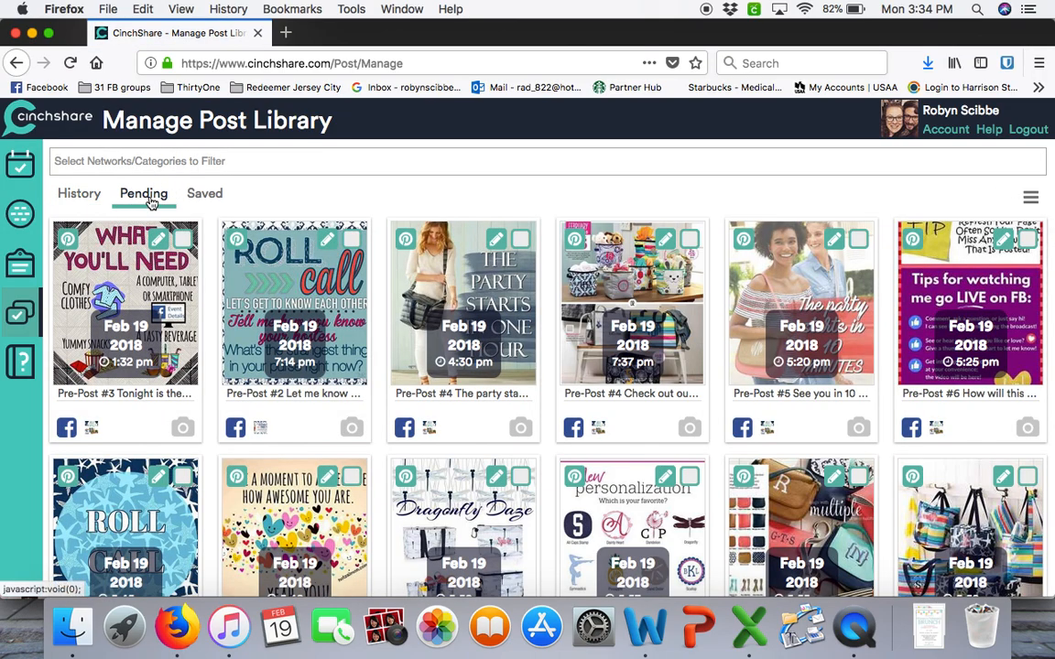
click(247, 162)
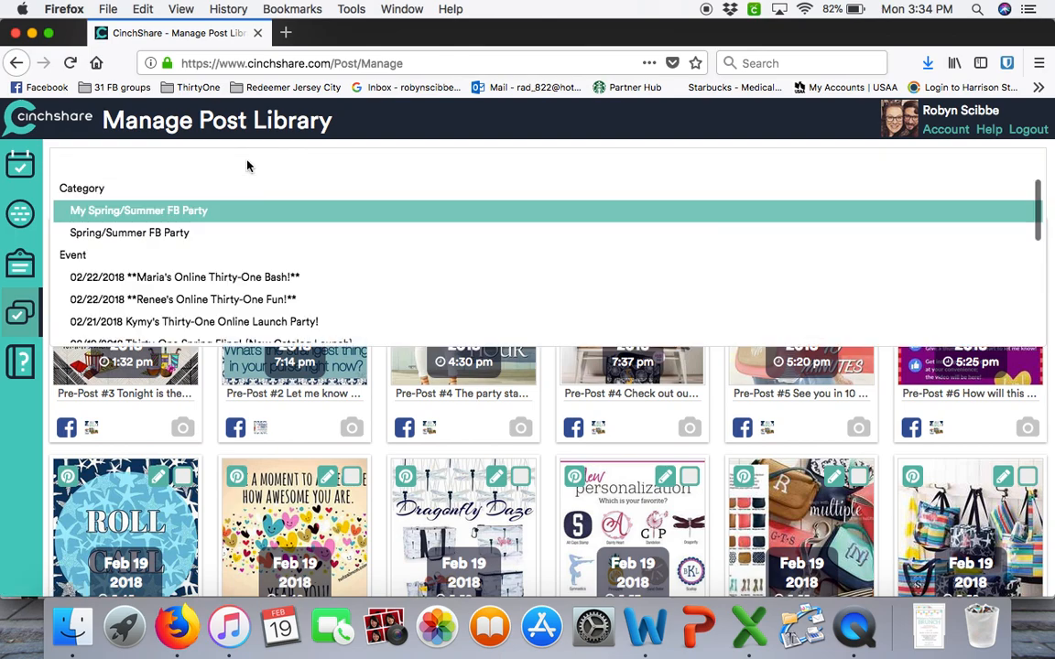
scroll(230, 261, down, 5)
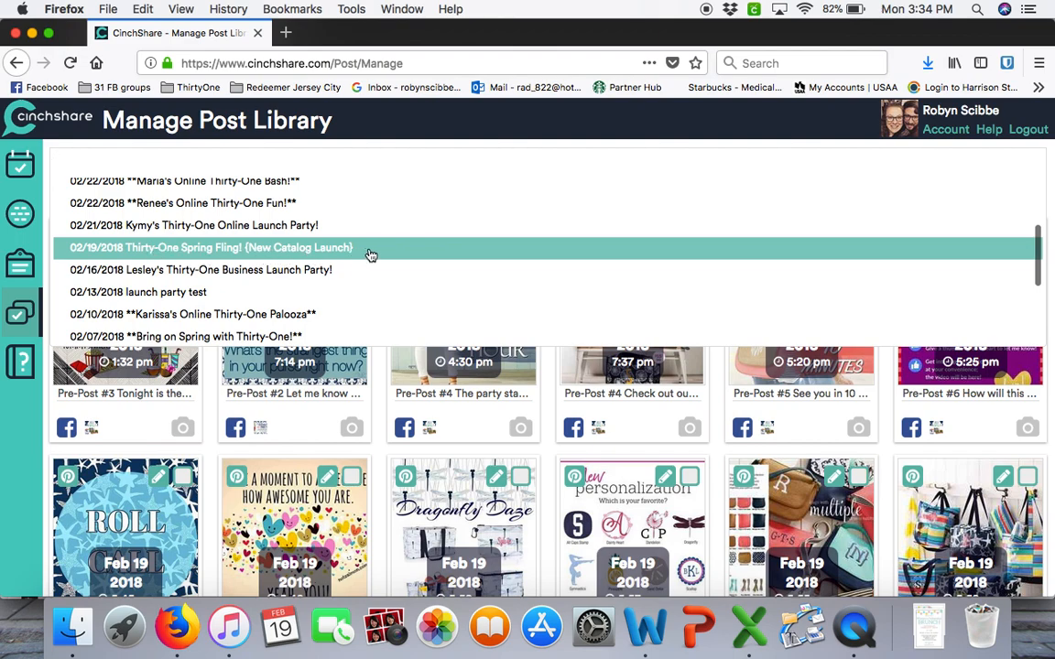
click(236, 250)
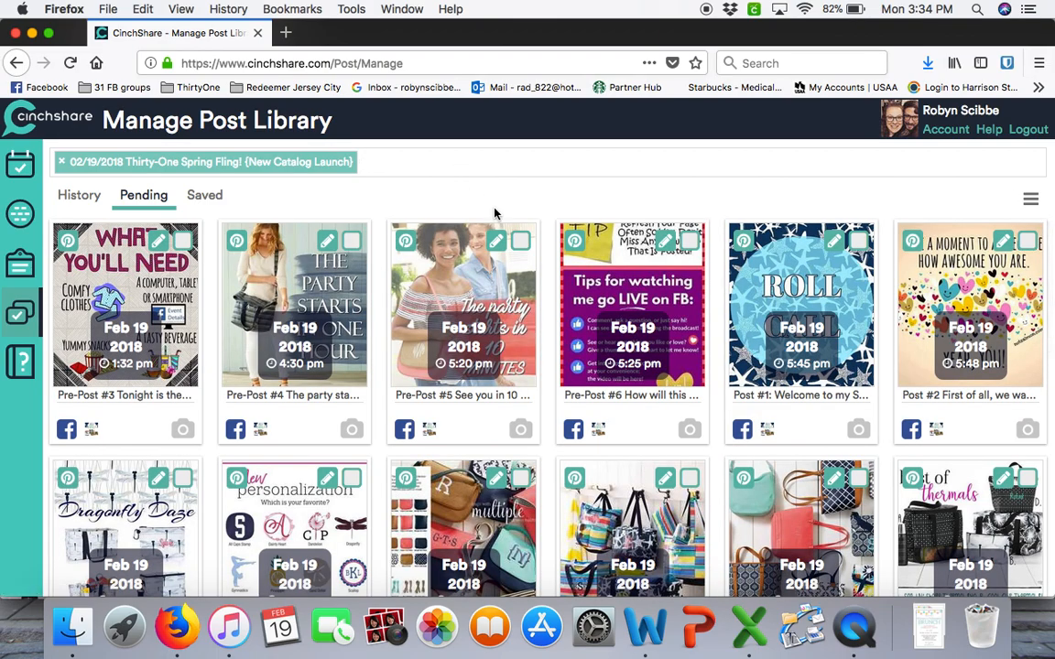
Select all of the event's pending posts except Pre-Posts #3, #4, #5 and #6
scroll(537, 250, down, 1)
scroll(537, 247, up, 1)
scroll(930, 355, down, 2)
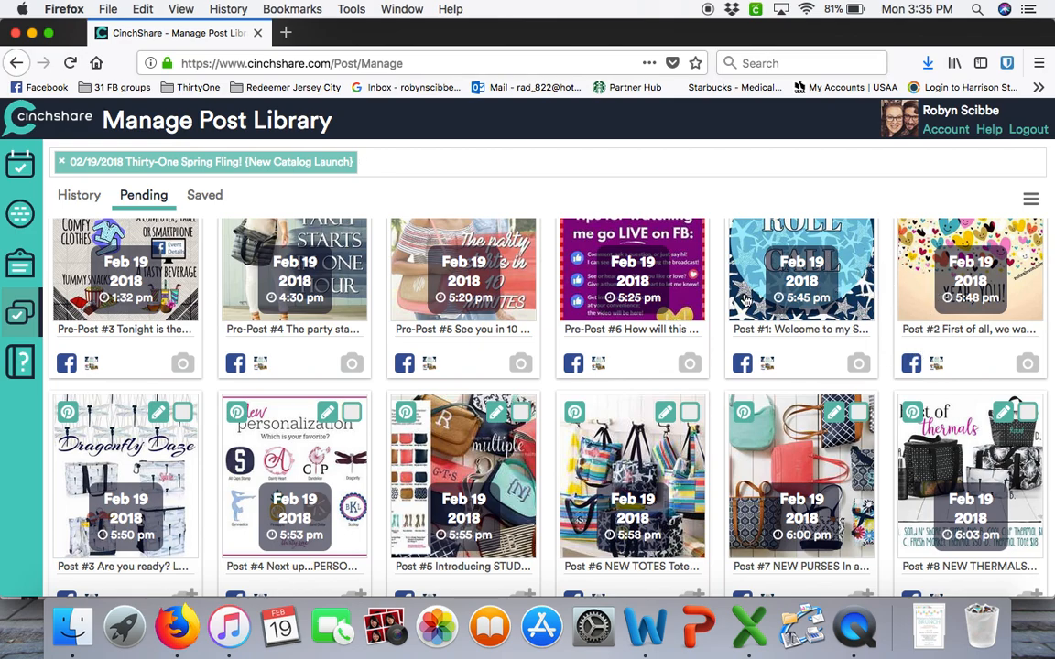
scroll(876, 309, up, 2)
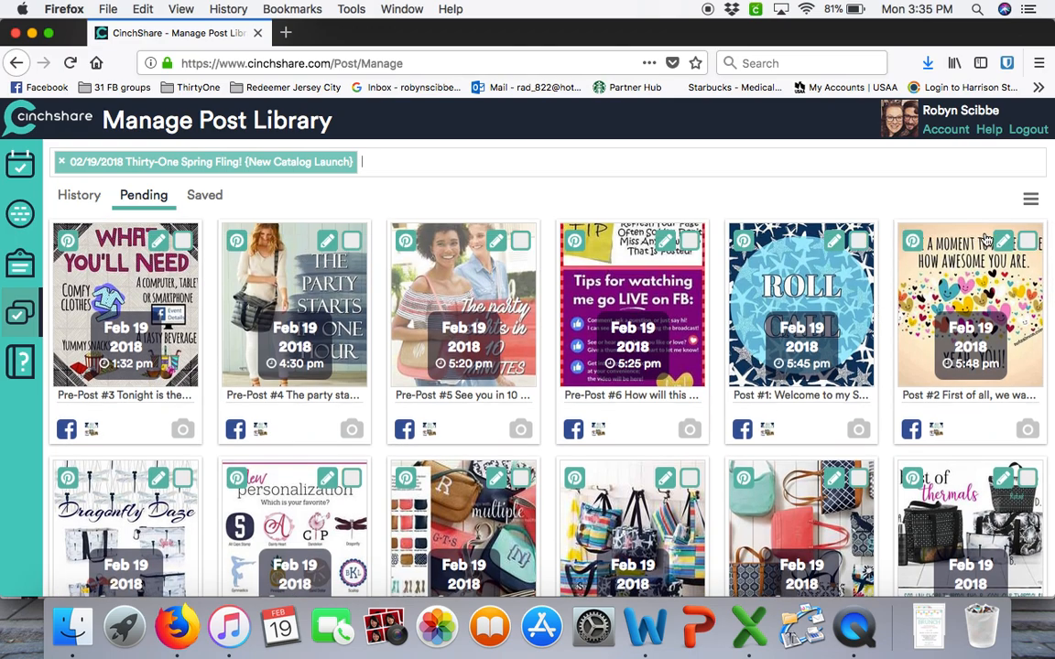
click(1031, 199)
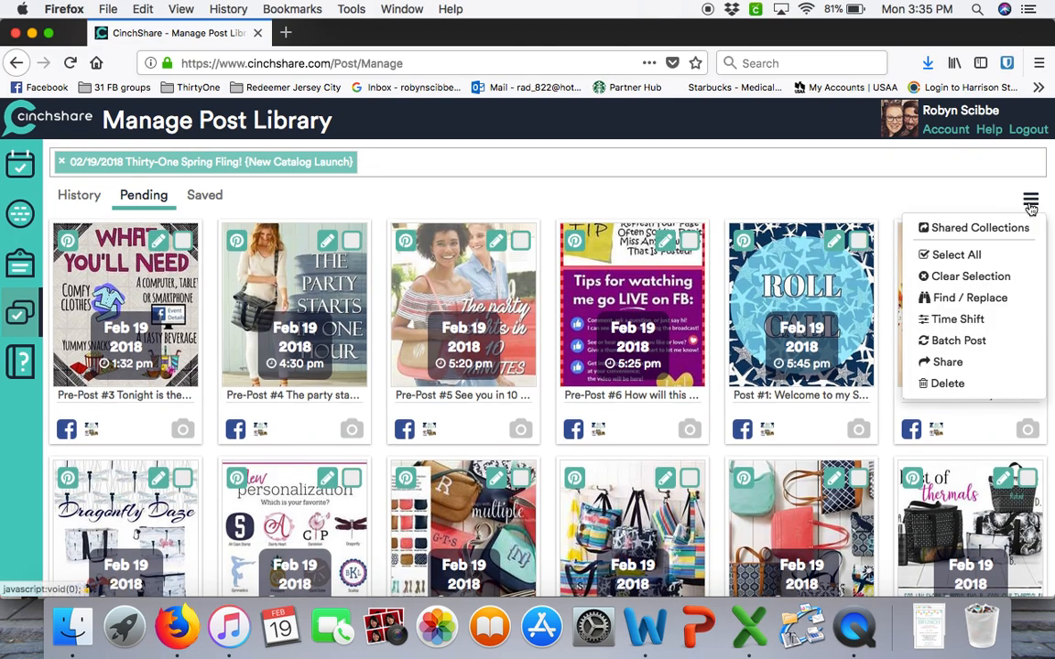
click(996, 265)
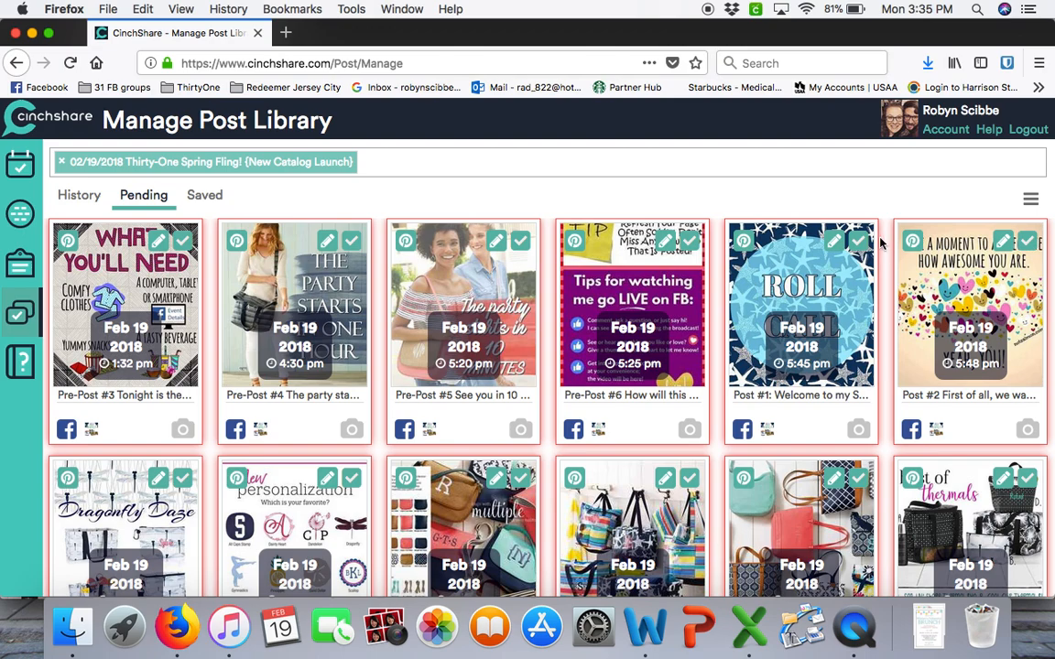
click(689, 241)
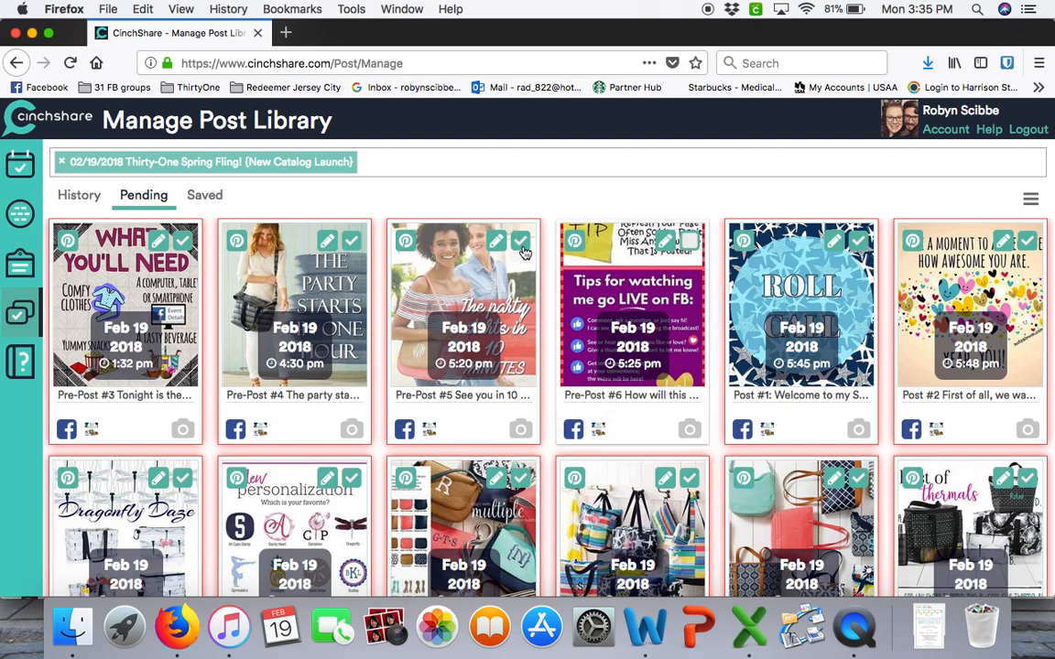
click(520, 241)
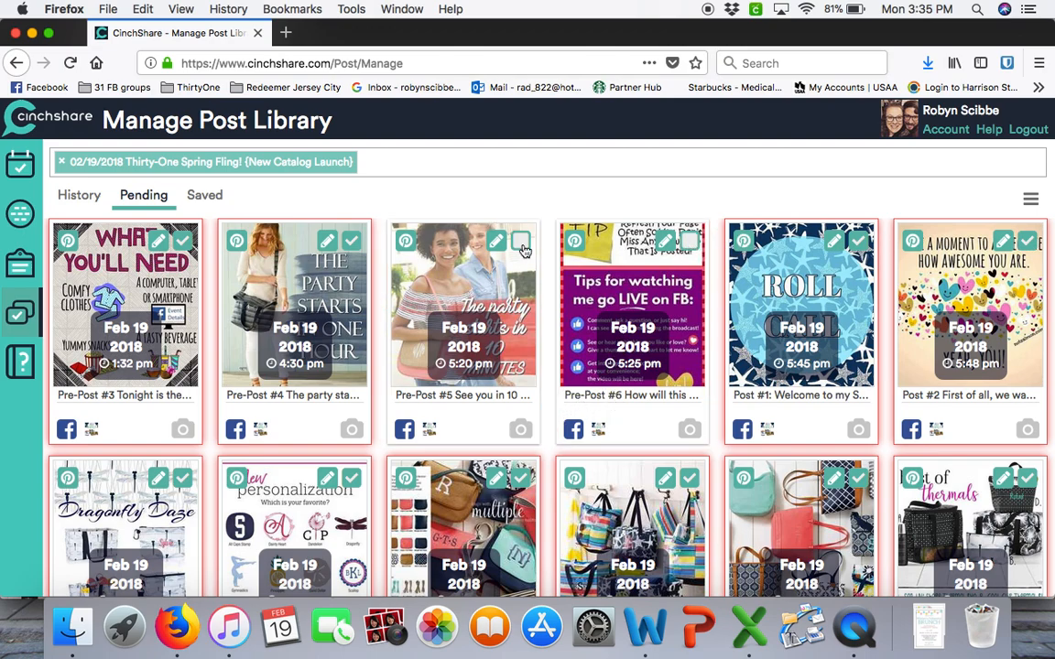
click(352, 241)
click(183, 242)
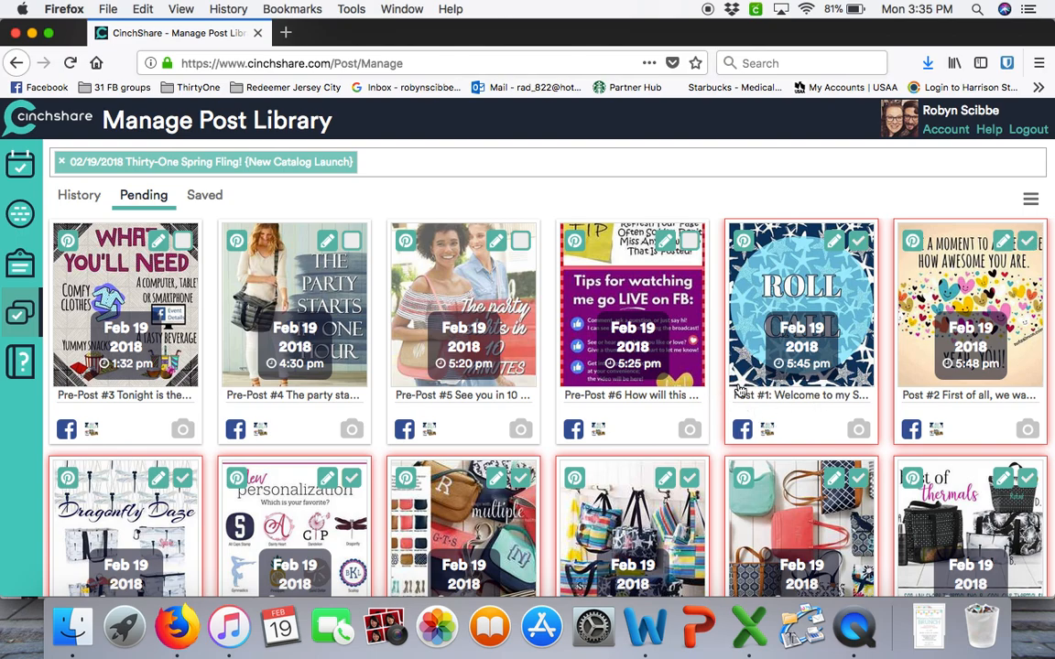
scroll(790, 391, down, 10)
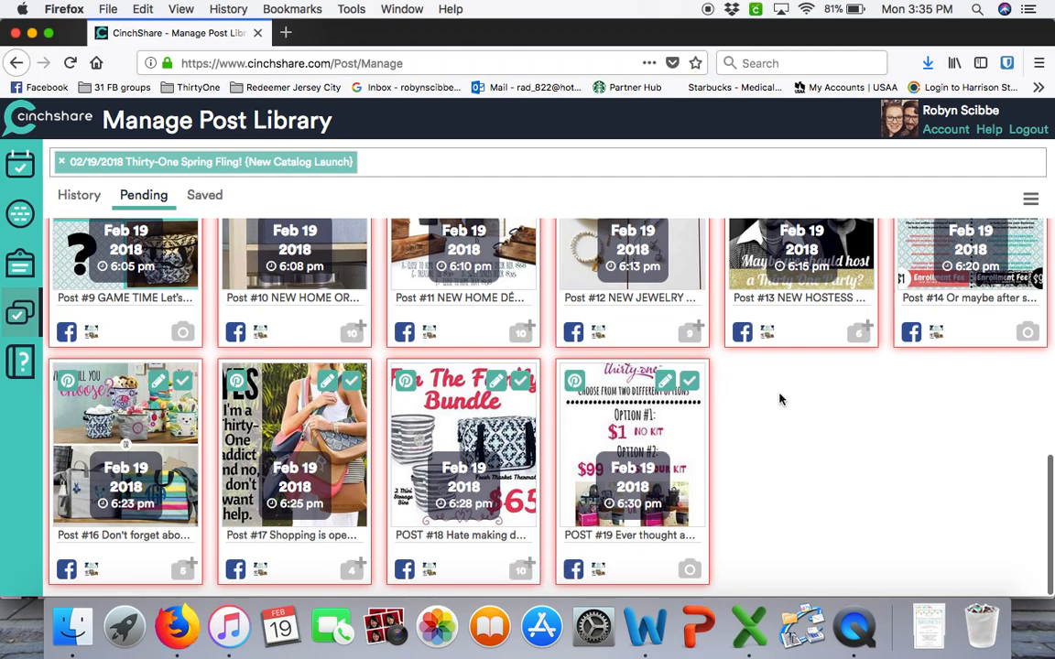
scroll(779, 398, up, 10)
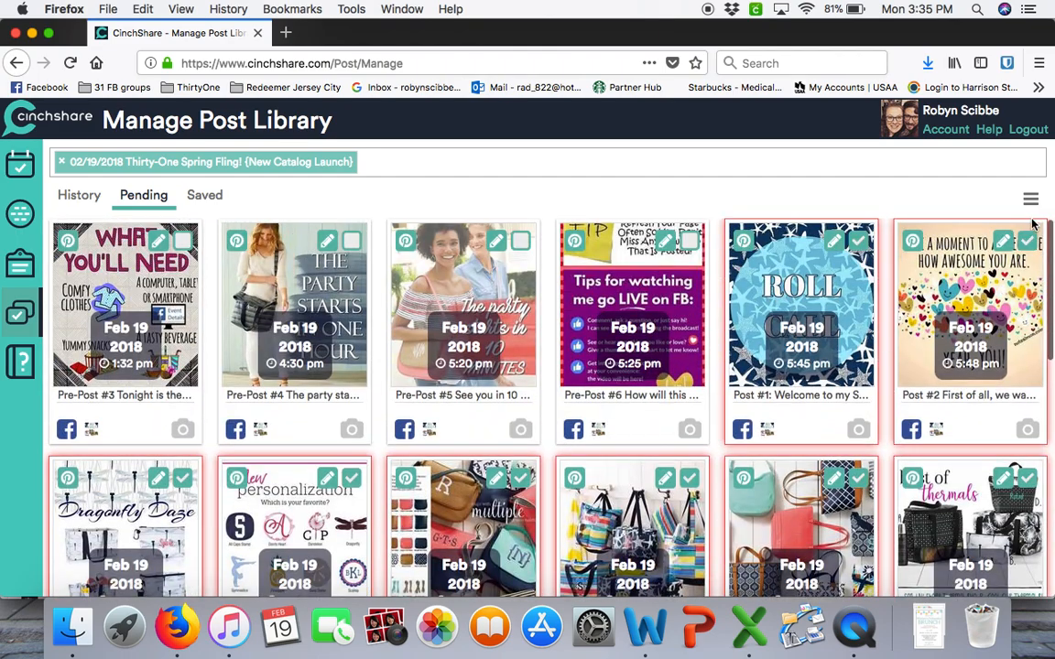
Open Time Shift for the selected posts and check Post #1's current time and time zone
drag(1033, 208, 1029, 222)
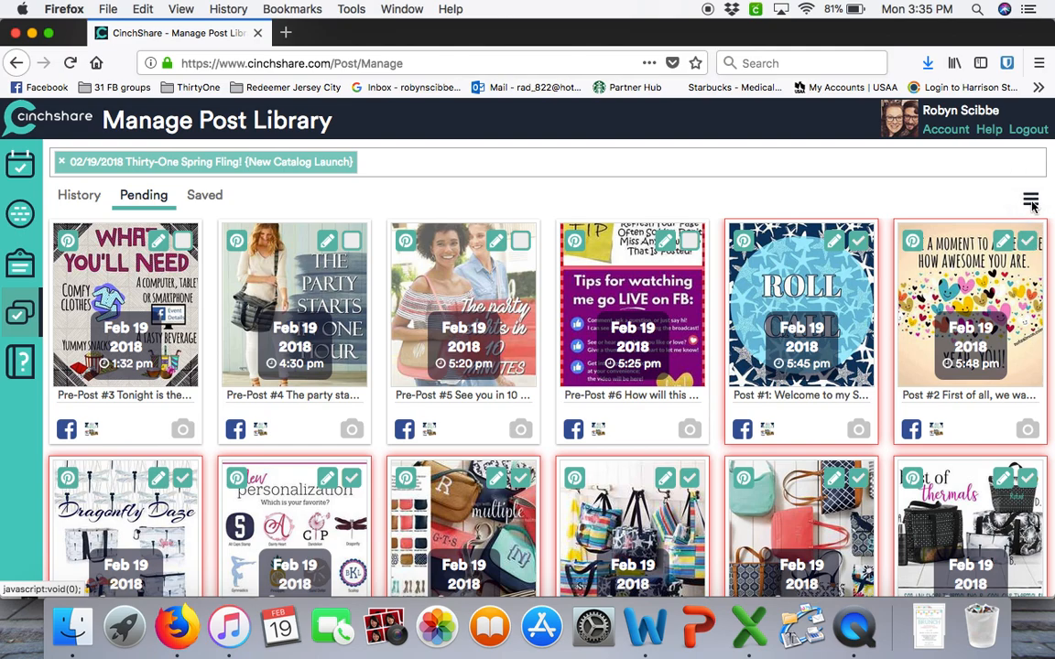
click(1031, 201)
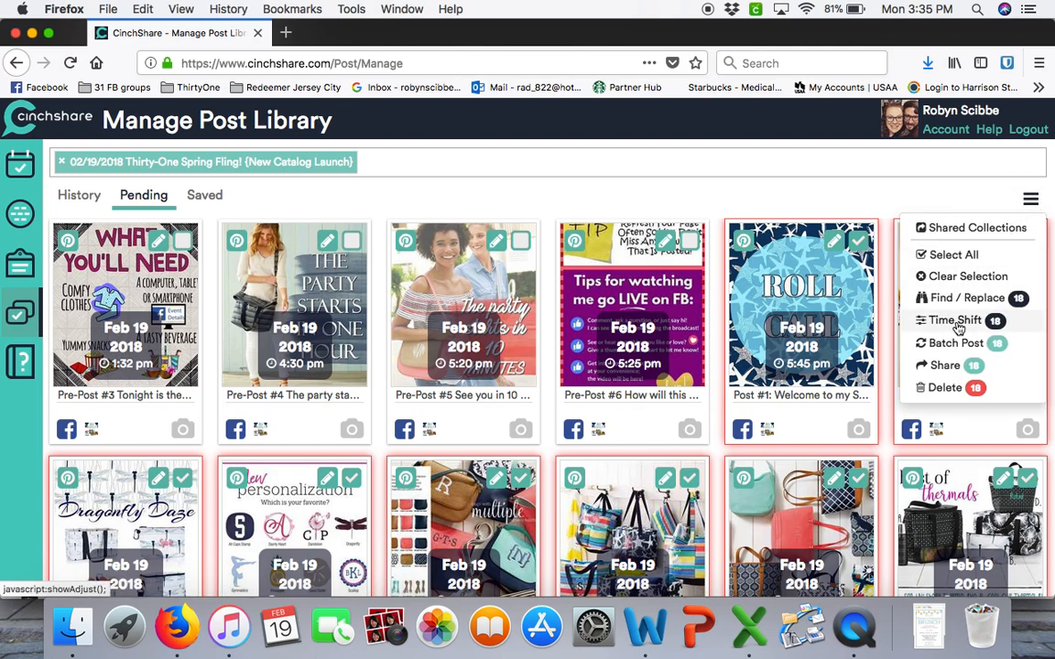
click(1006, 328)
scroll(552, 403, down, 1)
scroll(553, 403, down, 2)
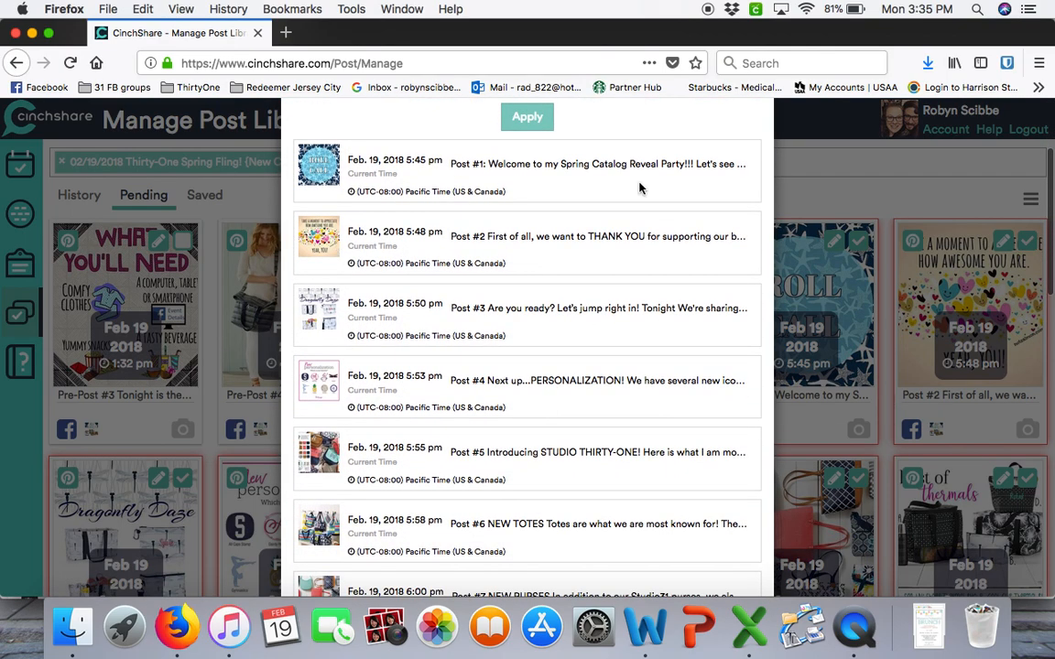
drag(404, 161, 436, 166)
click(436, 174)
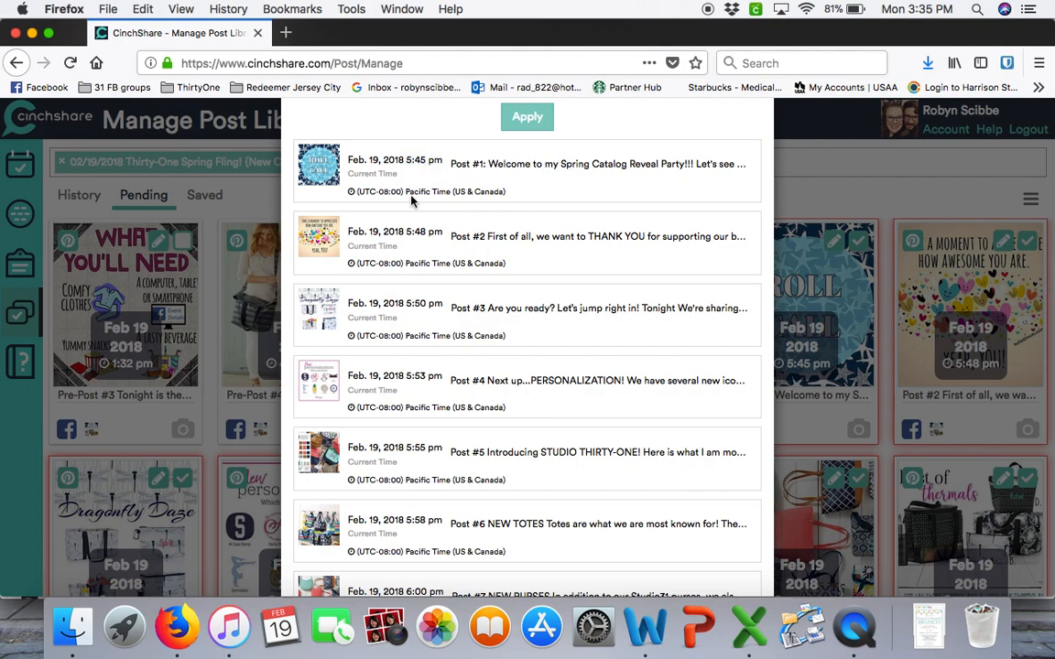
drag(407, 193, 517, 202)
click(518, 201)
scroll(515, 200, up, 3)
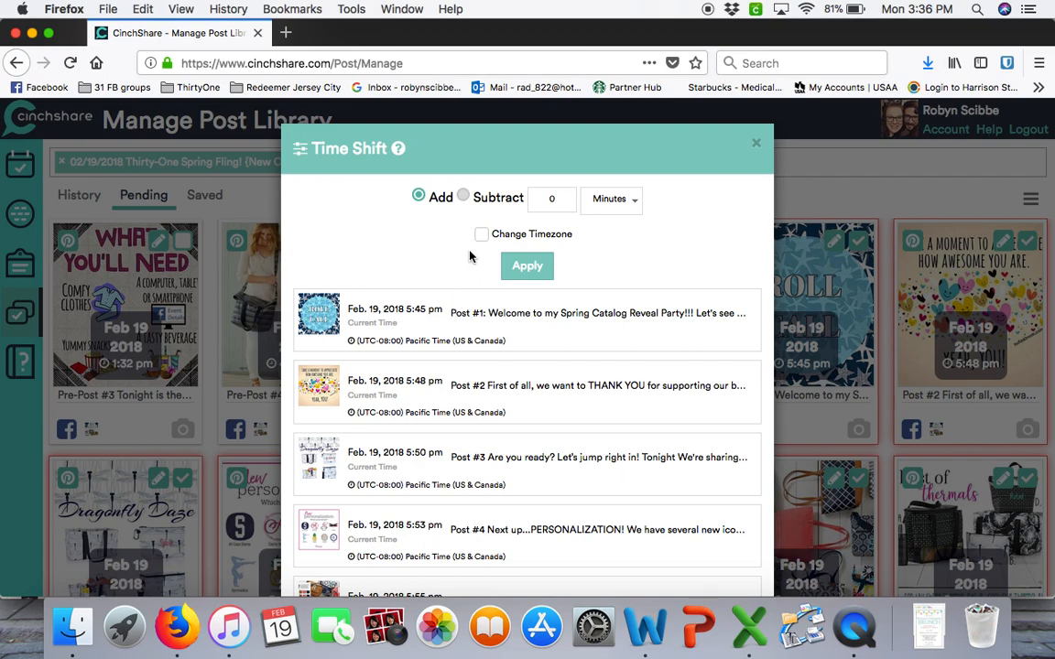
Apply a time shift that subtracts 15 minutes from the selected posts
click(464, 198)
click(565, 201)
click(611, 202)
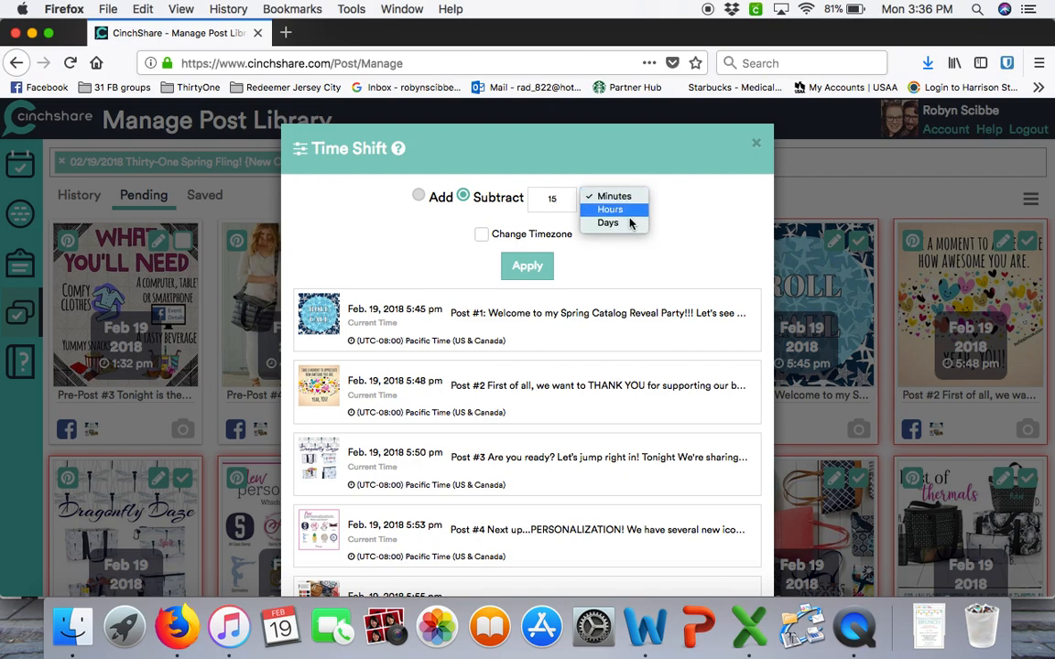
click(657, 190)
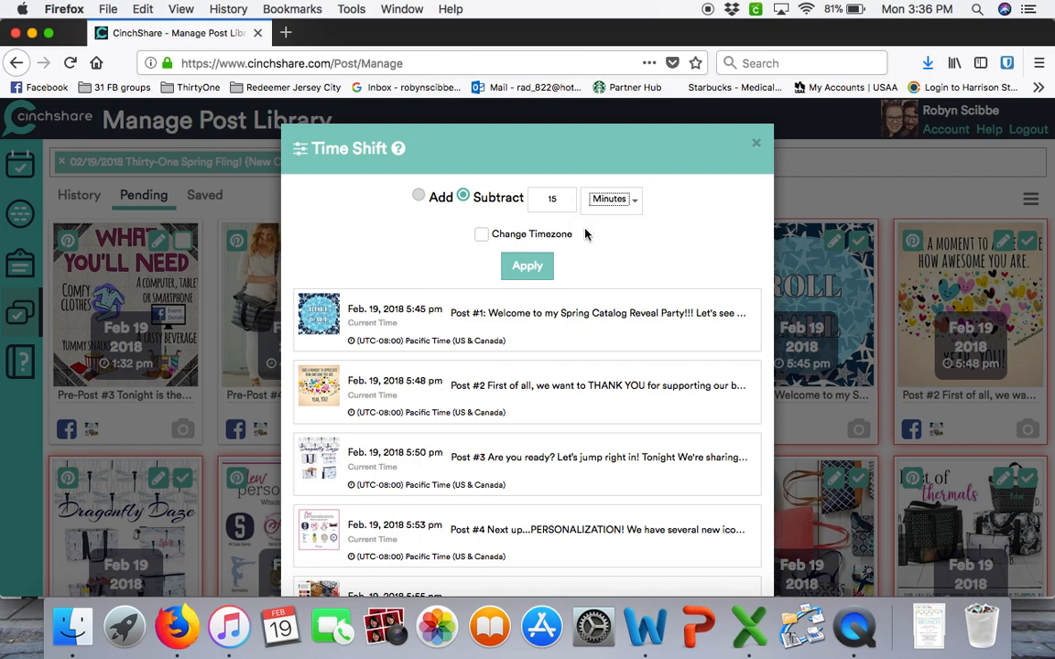
click(531, 266)
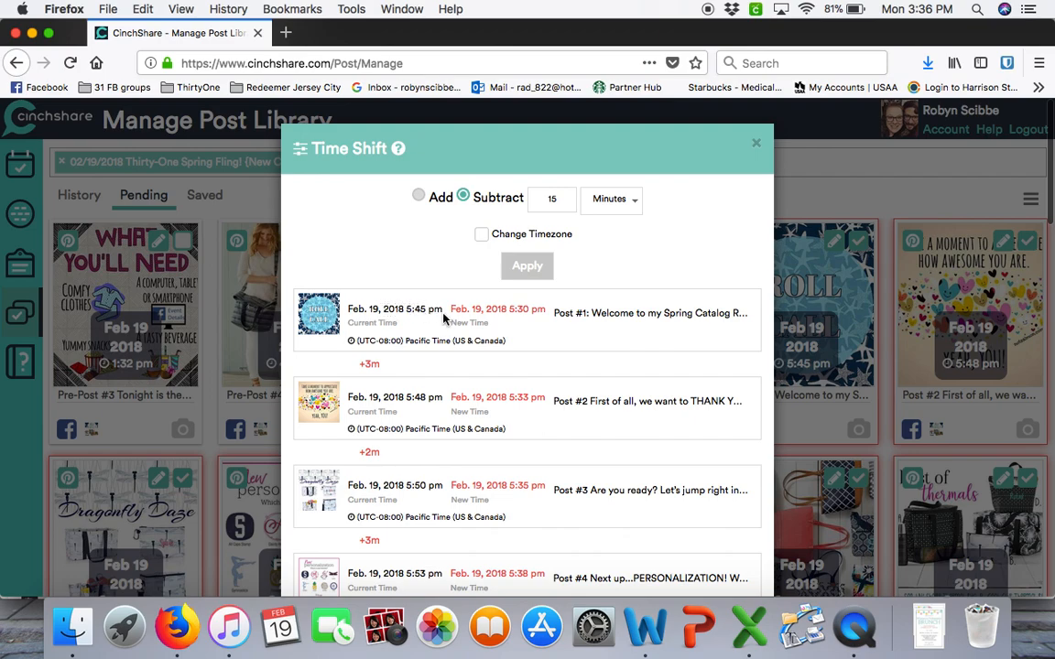
Review the new times for the selected posts and update the posts with the shifted schedule
drag(510, 310, 535, 311)
scroll(552, 321, down, 5)
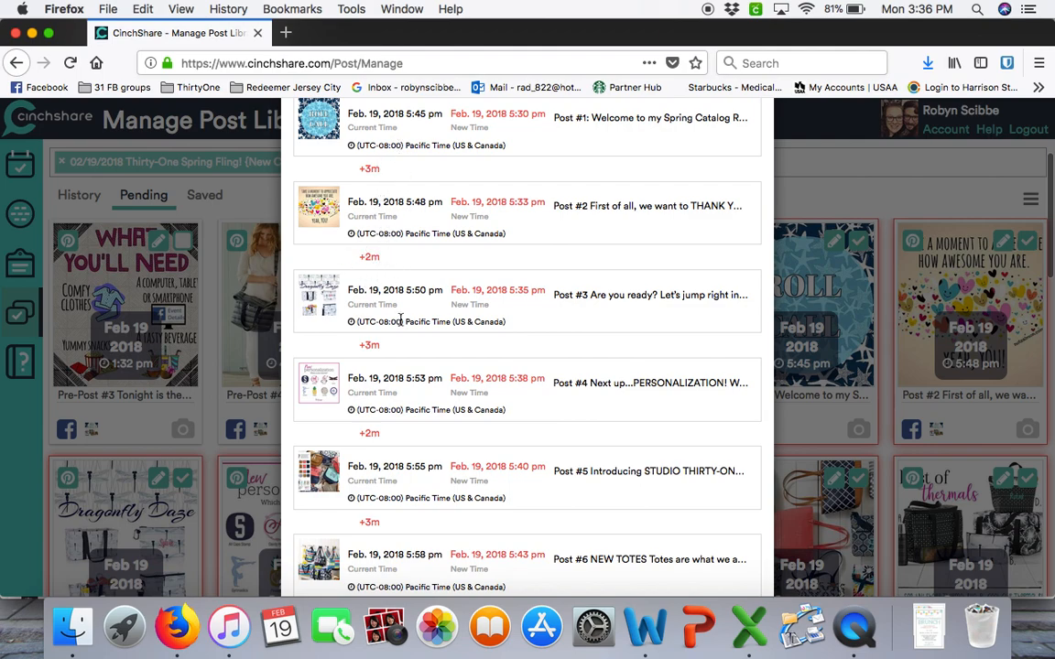
scroll(400, 316, down, 1)
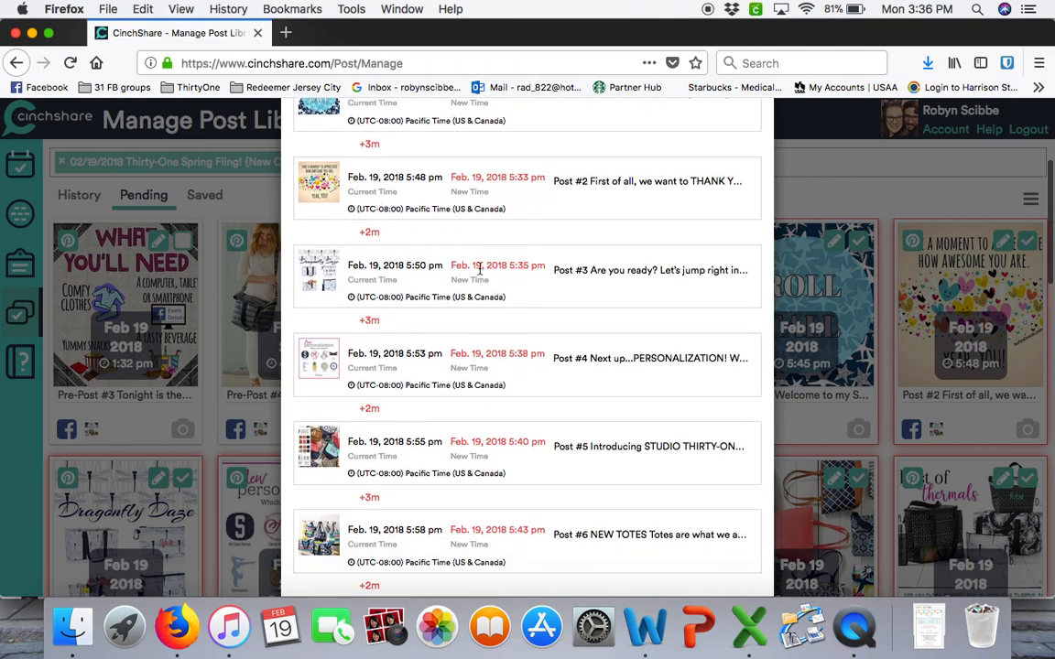
scroll(520, 285, down, 1)
scroll(519, 284, up, 8)
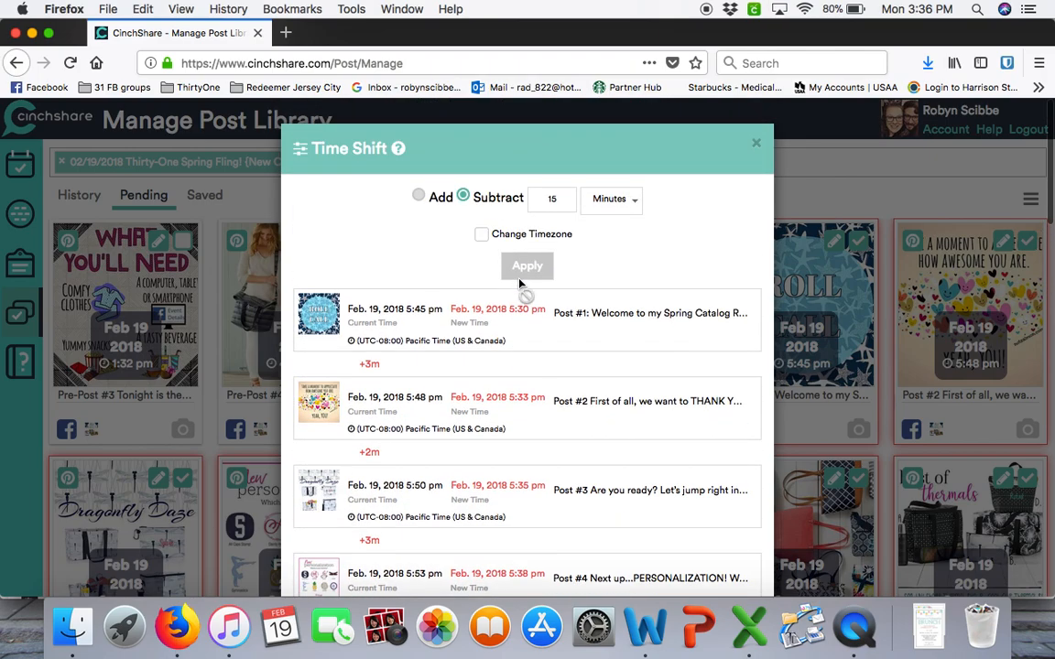
scroll(607, 354, down, 5)
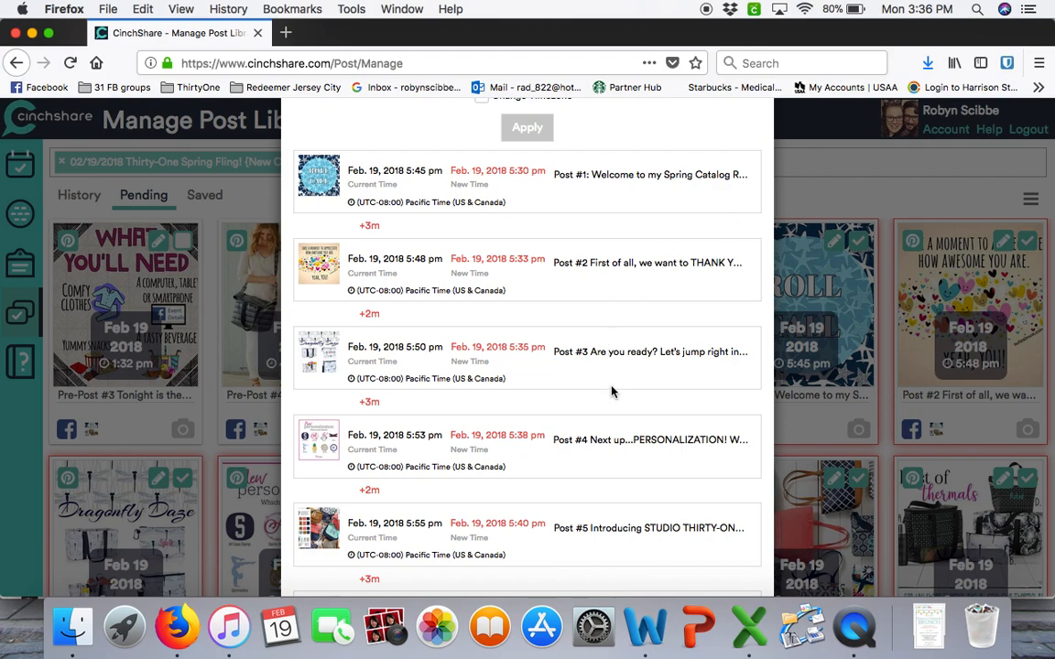
scroll(614, 394, down, 15)
scroll(595, 369, down, 7)
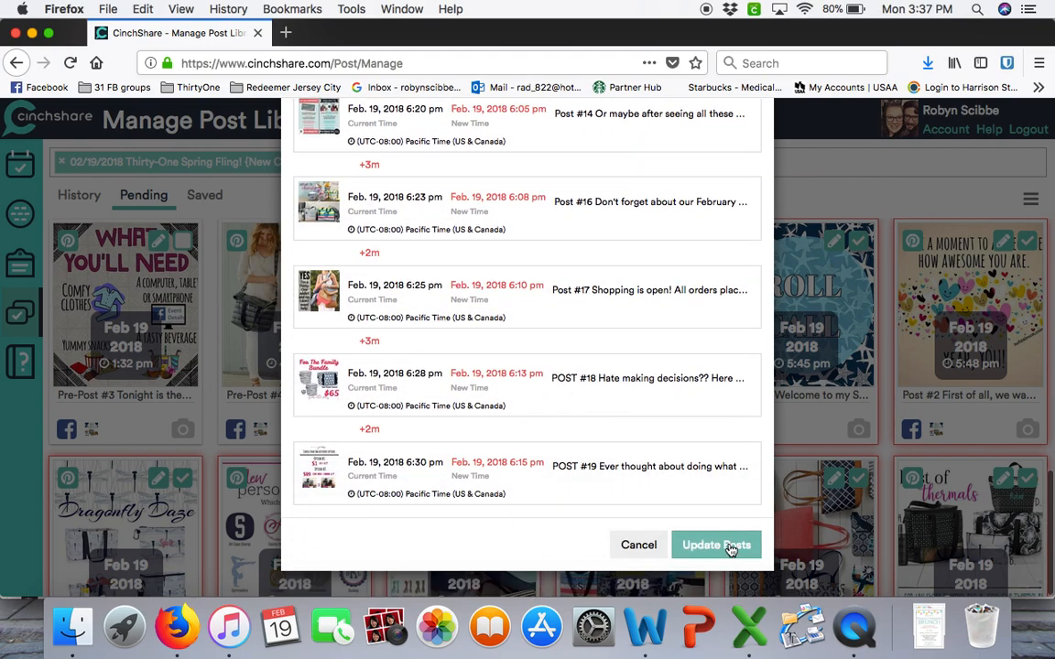
click(738, 544)
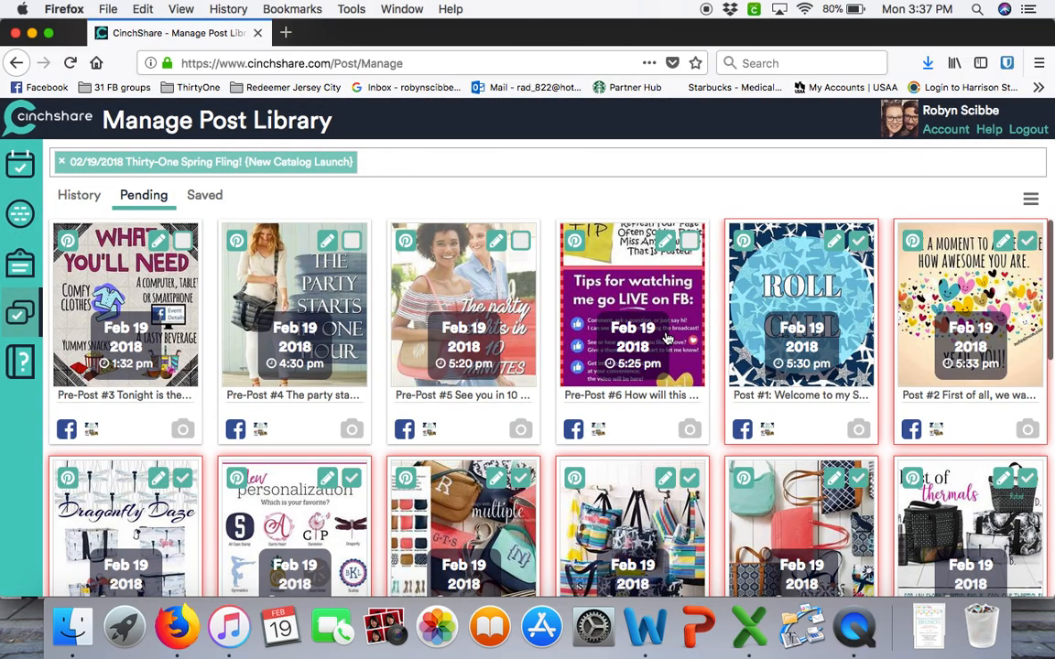
scroll(669, 342, down, 1)
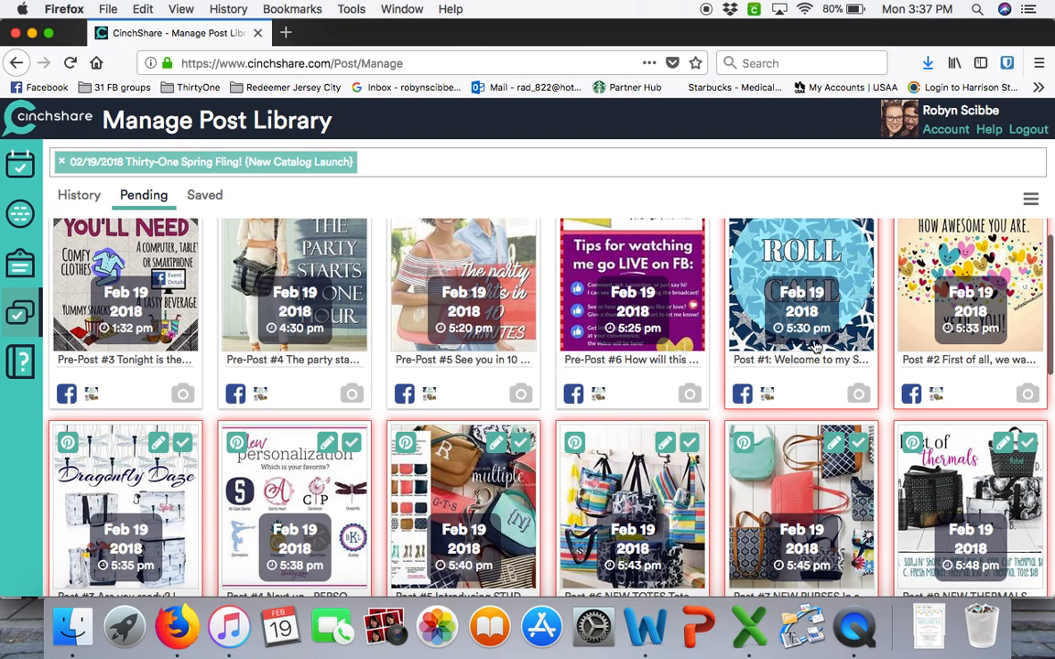
scroll(859, 409, up, 1)
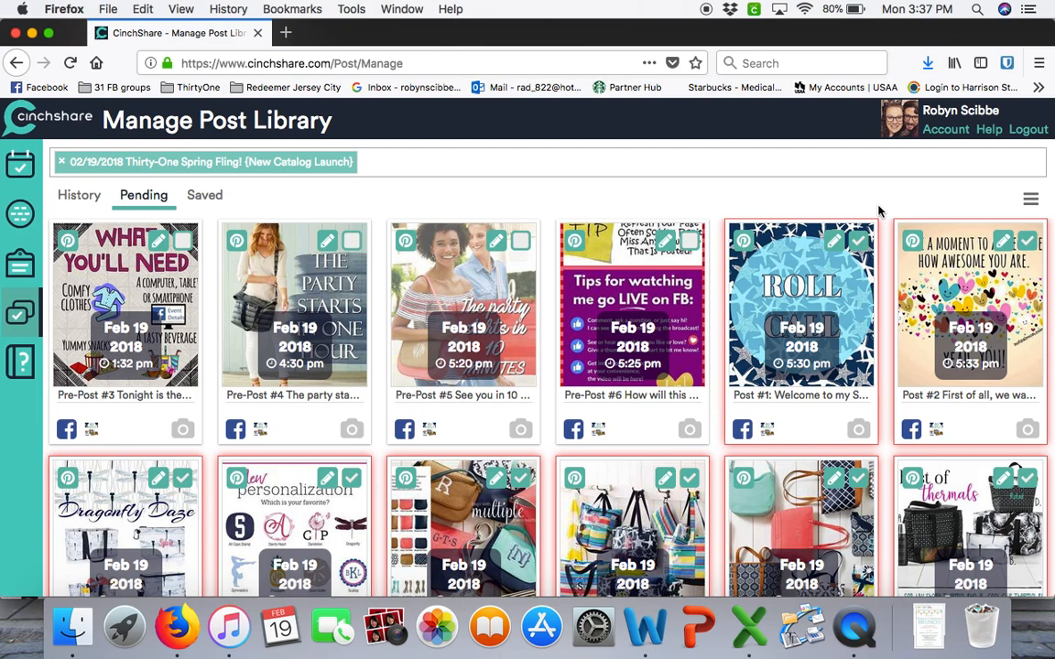
Open Time Shift for the selected posts and apply a time zone change to (UTC-05:00) Eastern Time (US & Canada)
click(1029, 201)
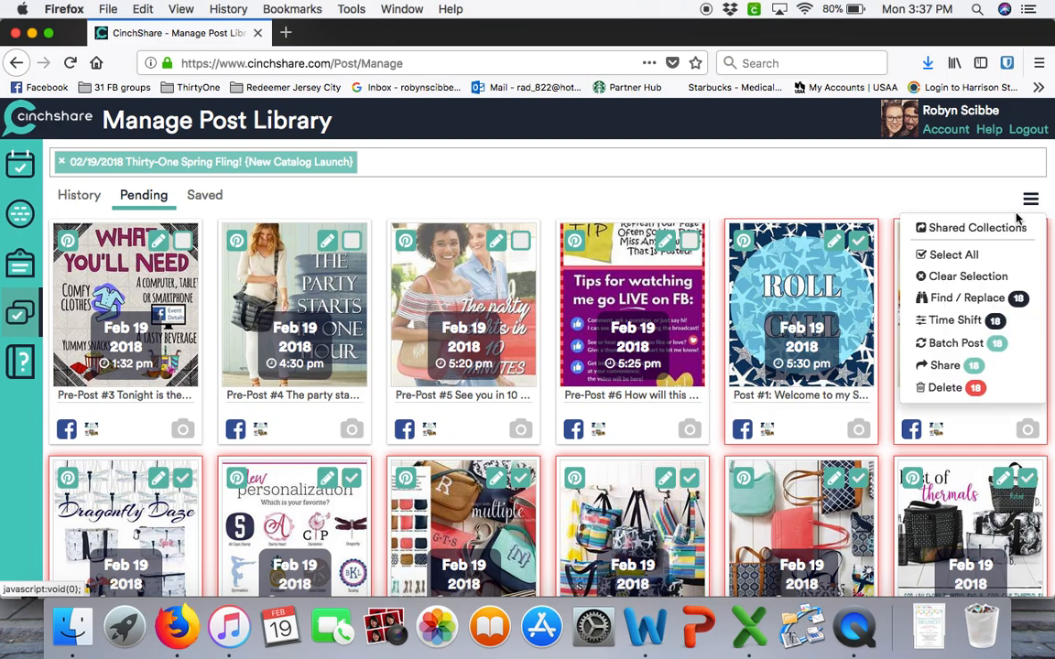
click(956, 321)
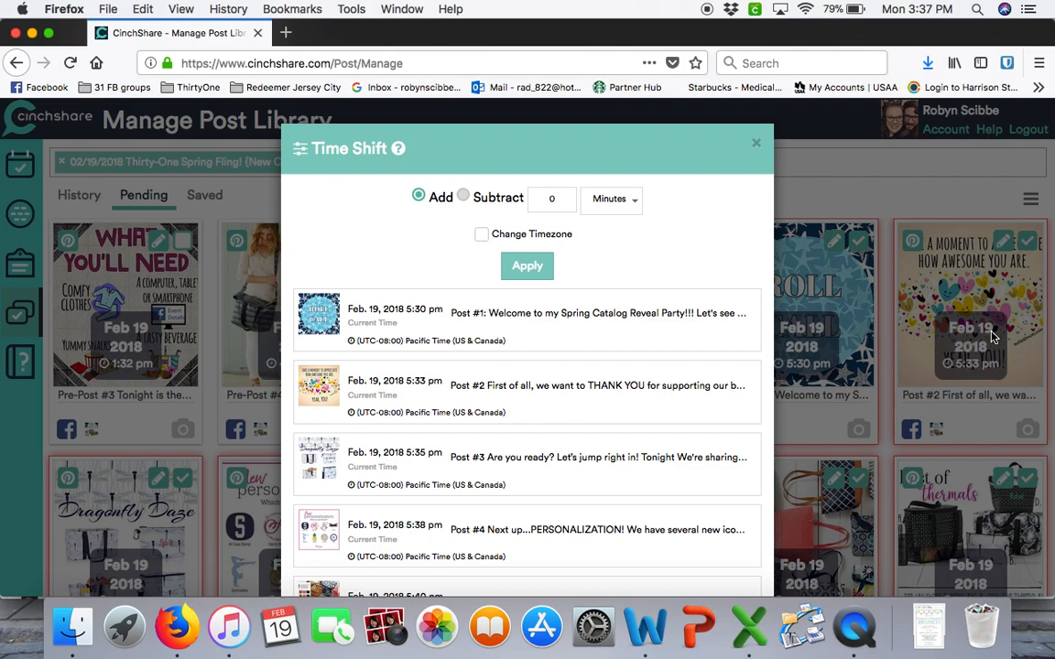
click(482, 237)
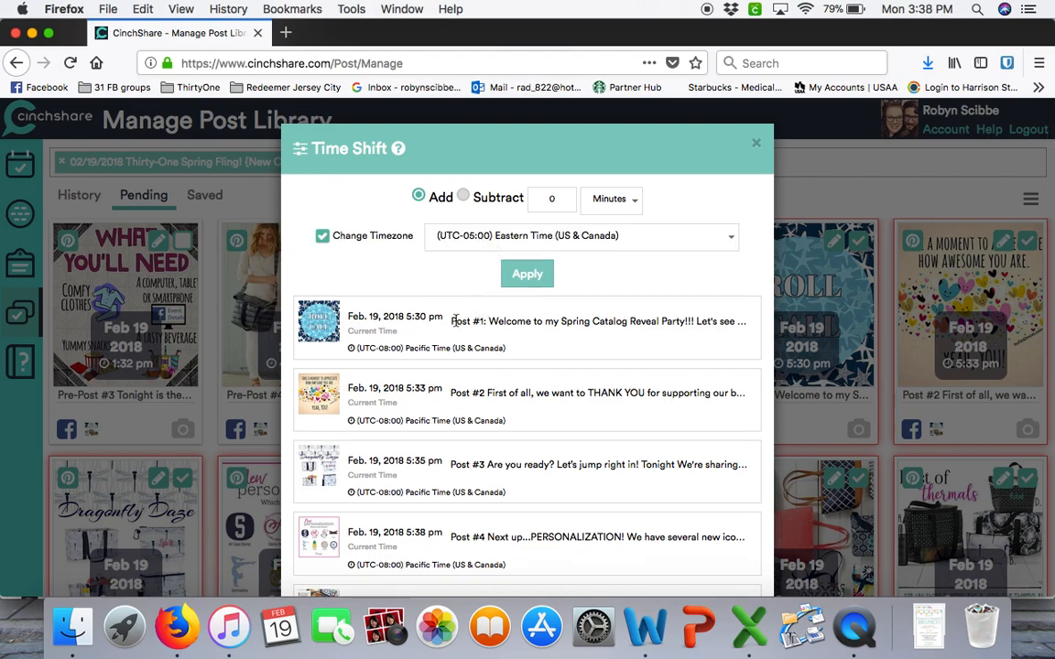
drag(357, 350, 506, 352)
click(534, 344)
click(528, 276)
click(481, 235)
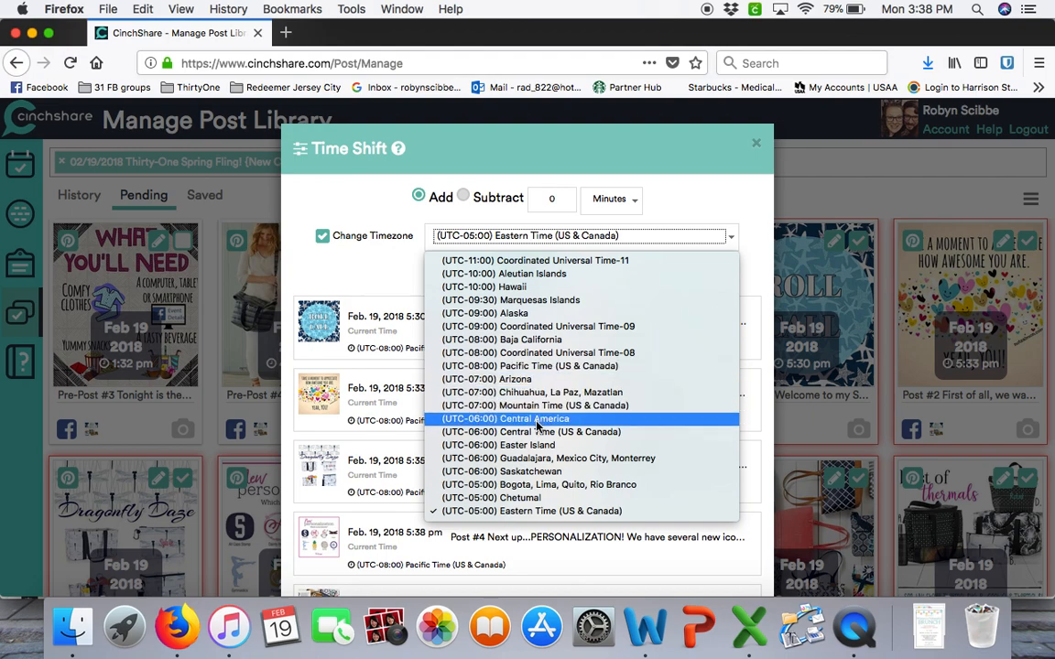
click(537, 519)
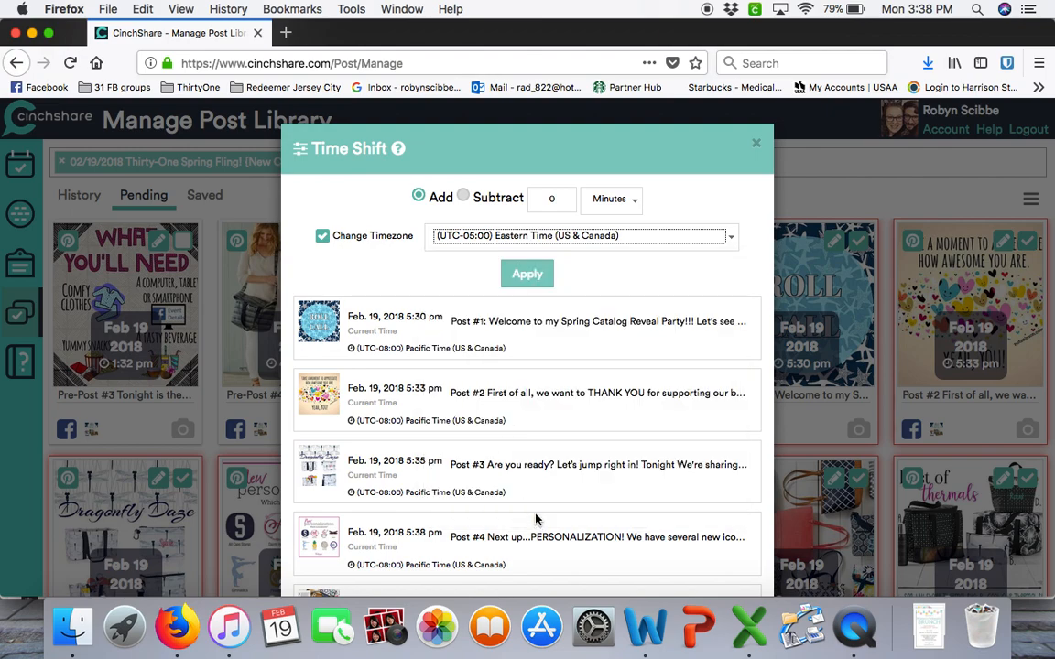
click(533, 277)
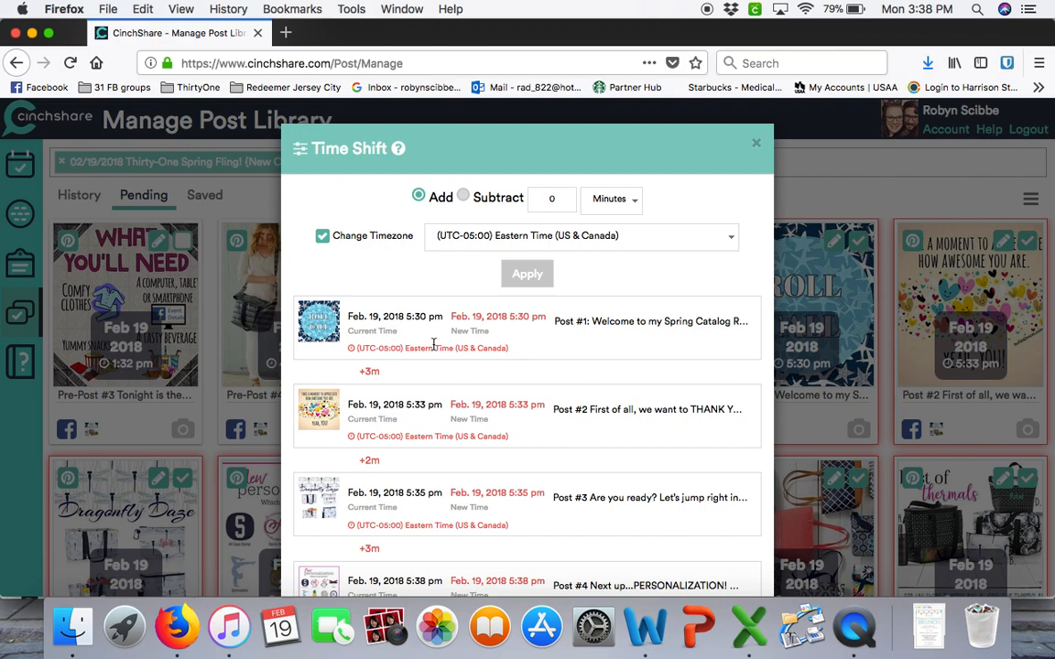
Check Post #1's new time and time zone in the preview, and update the selected posts with Eastern Time
drag(509, 349, 364, 344)
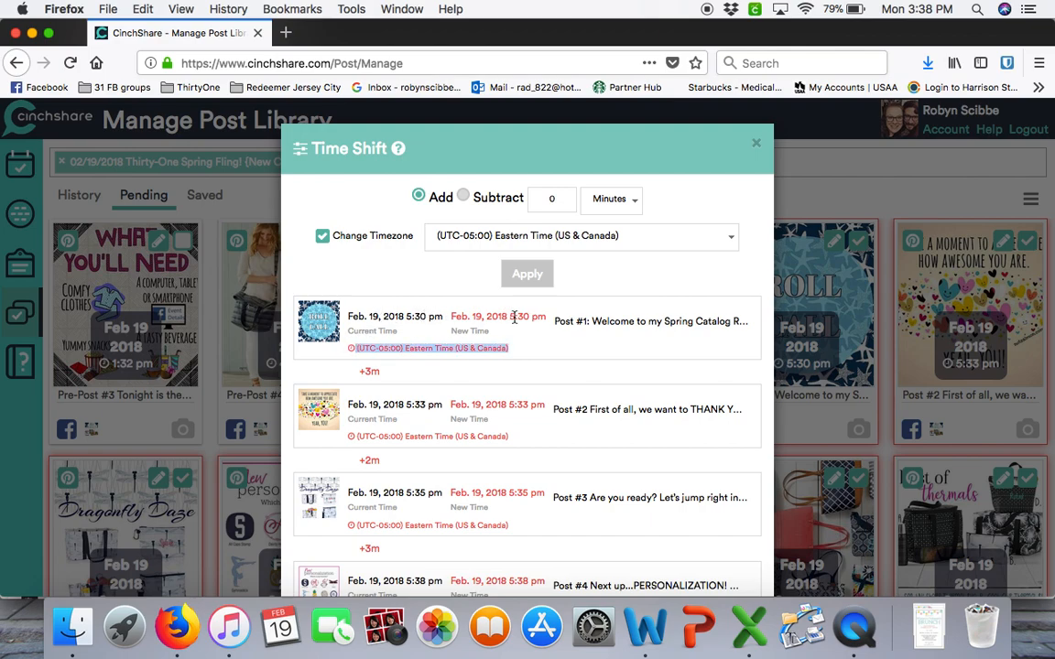
click(406, 349)
drag(406, 349, 546, 355)
click(545, 356)
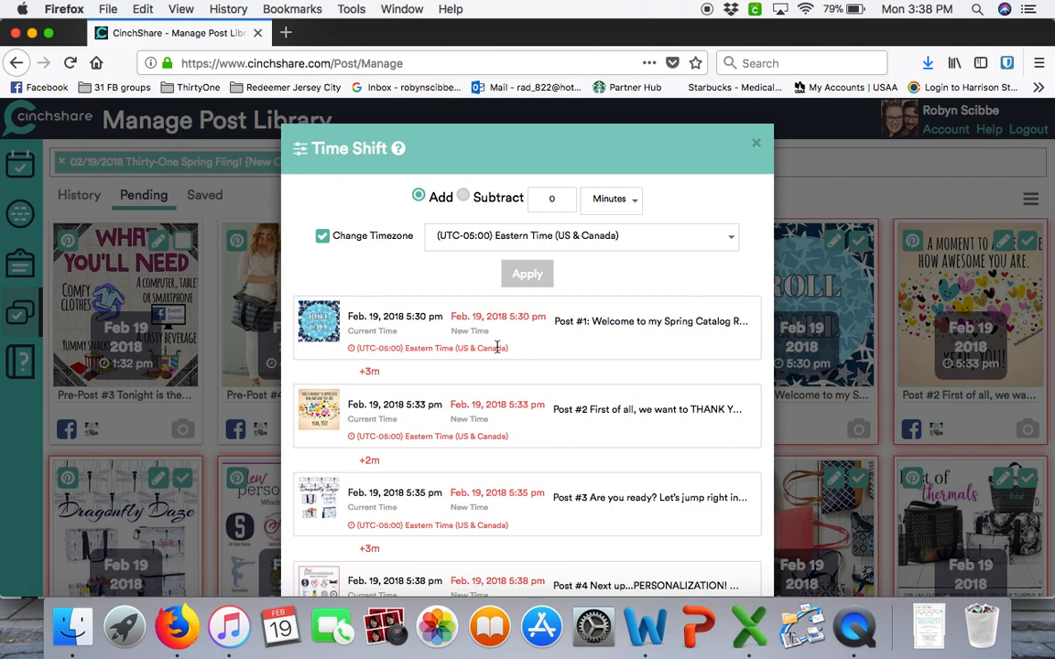
scroll(589, 398, down, 15)
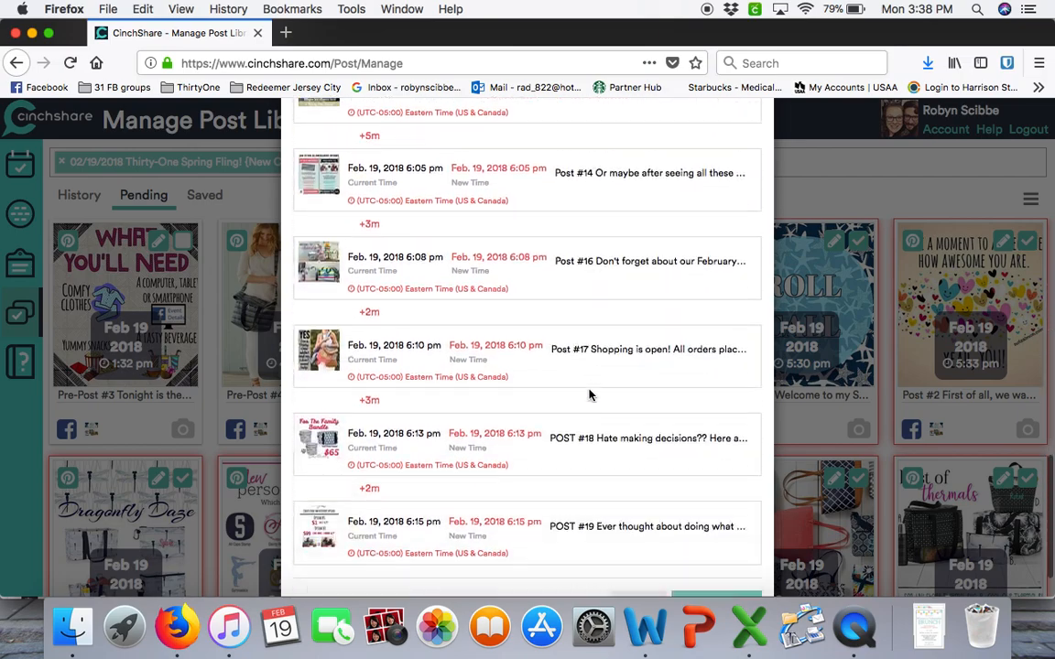
scroll(589, 395, down, 3)
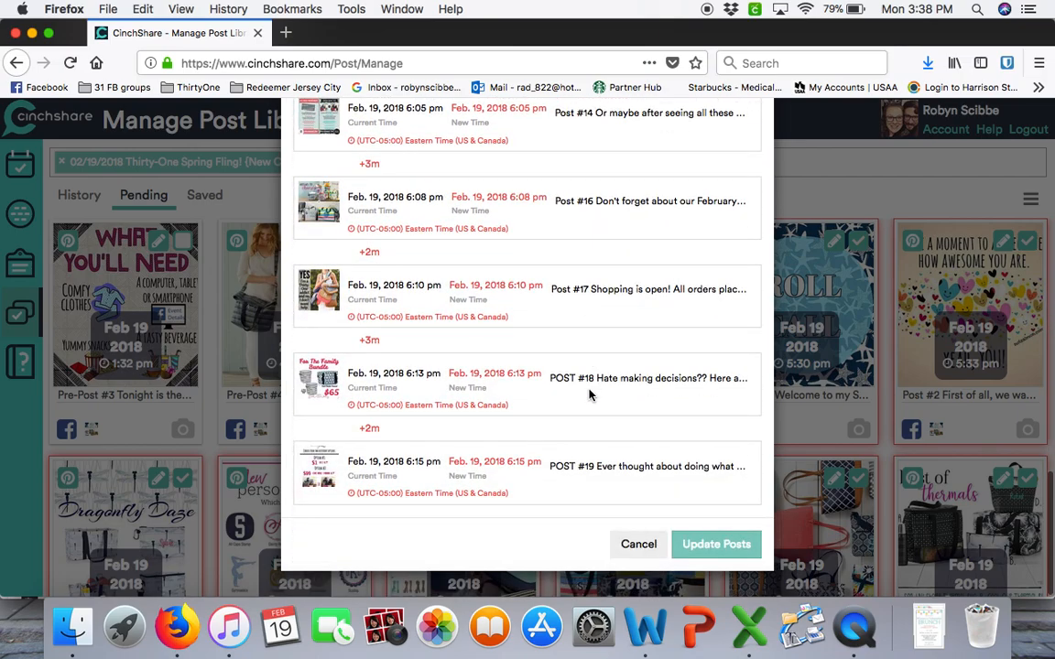
click(713, 546)
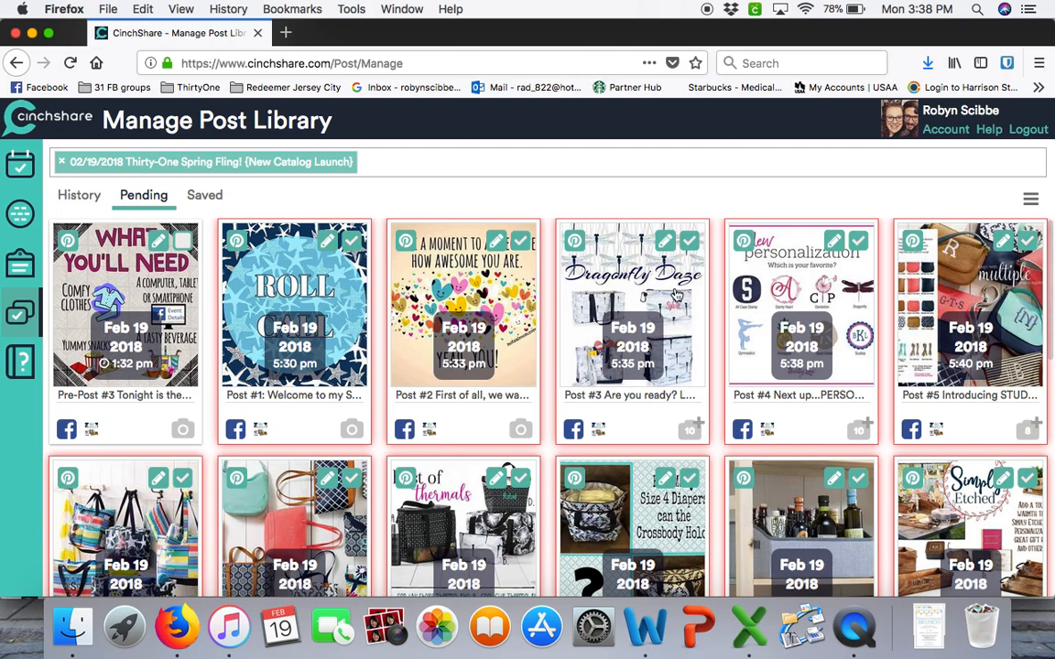
Examine the order of the event's pending posts, comparing the times of the shifted posts with the unselected Pre-Posts
scroll(675, 294, down, 2)
scroll(676, 293, up, 2)
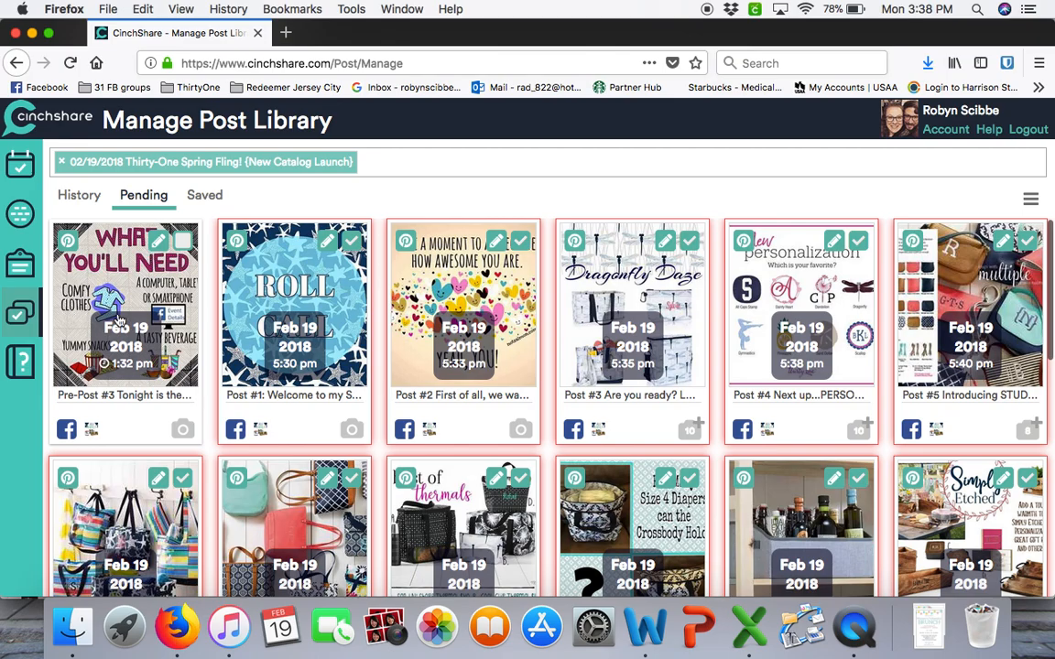
scroll(365, 329, down, 1)
scroll(364, 330, up, 1)
scroll(302, 275, down, 10)
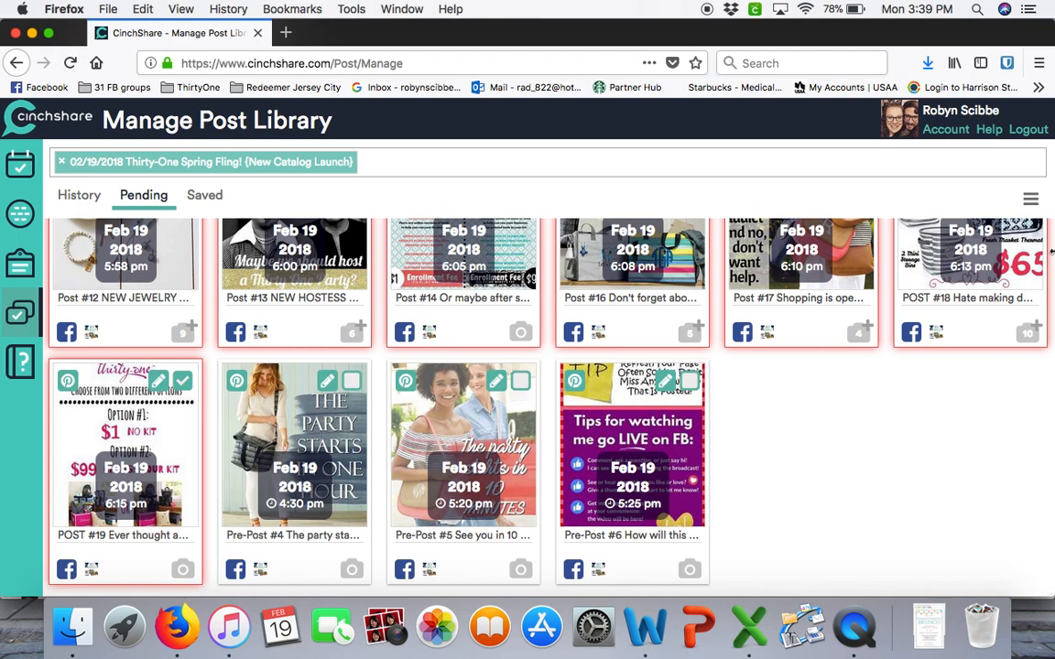
Reopen Time Shift for the selected posts and apply a time zone change to (UTC-08:00) Pacific Time (US & Canada)
click(1031, 199)
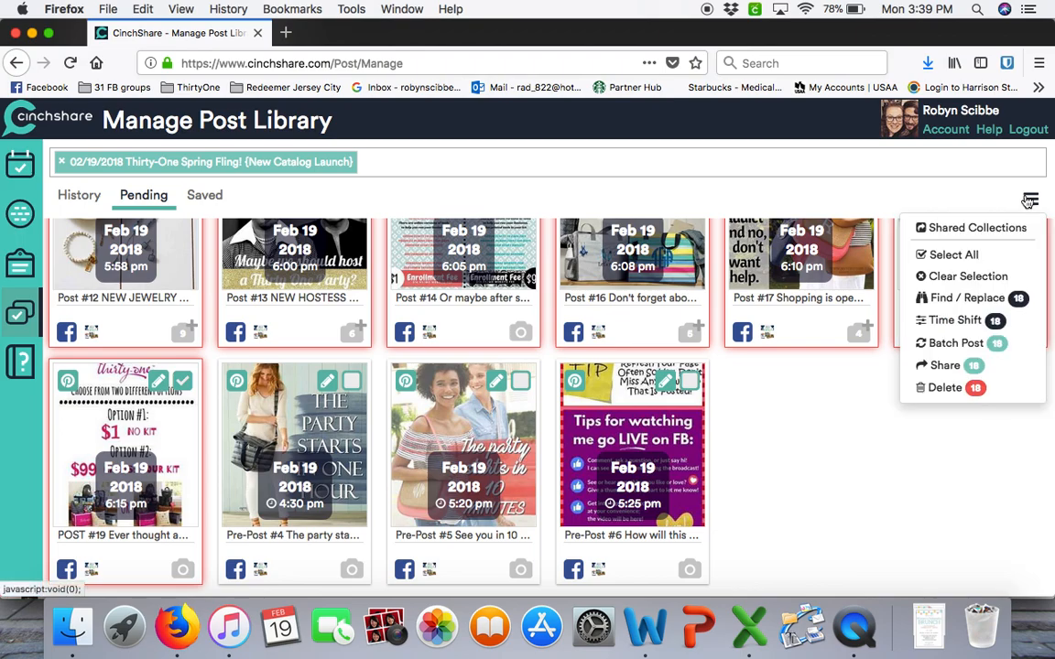
click(980, 321)
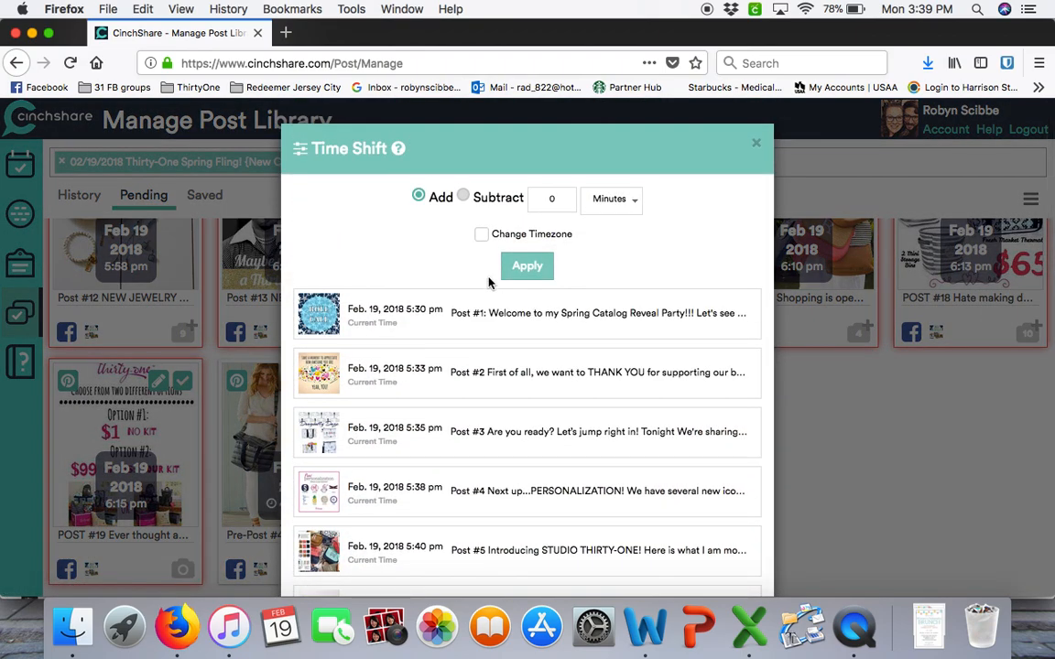
click(481, 235)
click(527, 238)
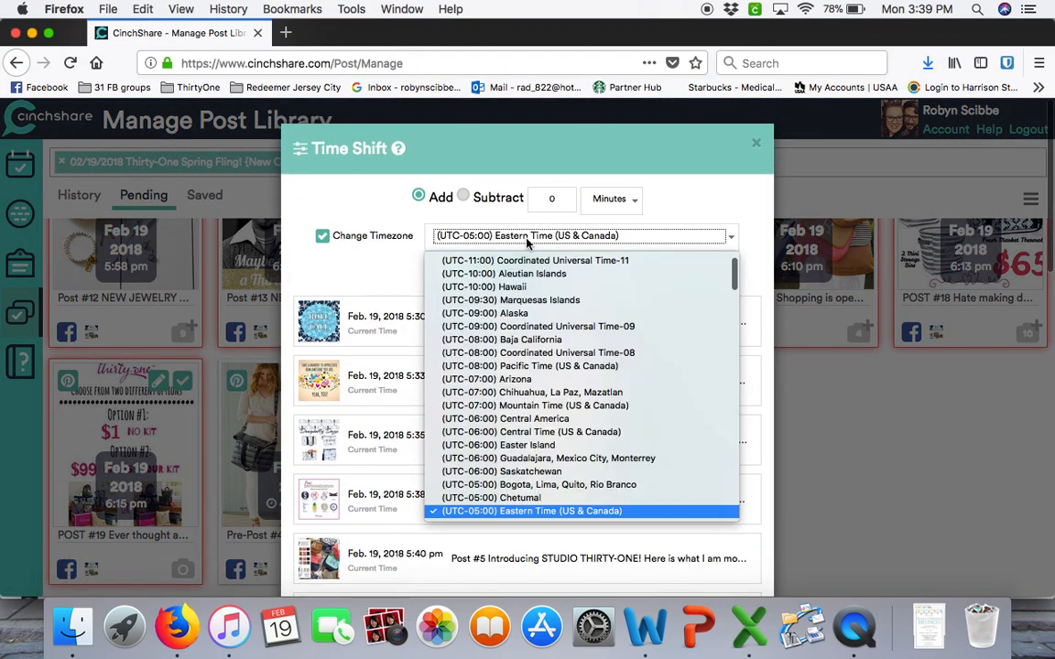
click(539, 367)
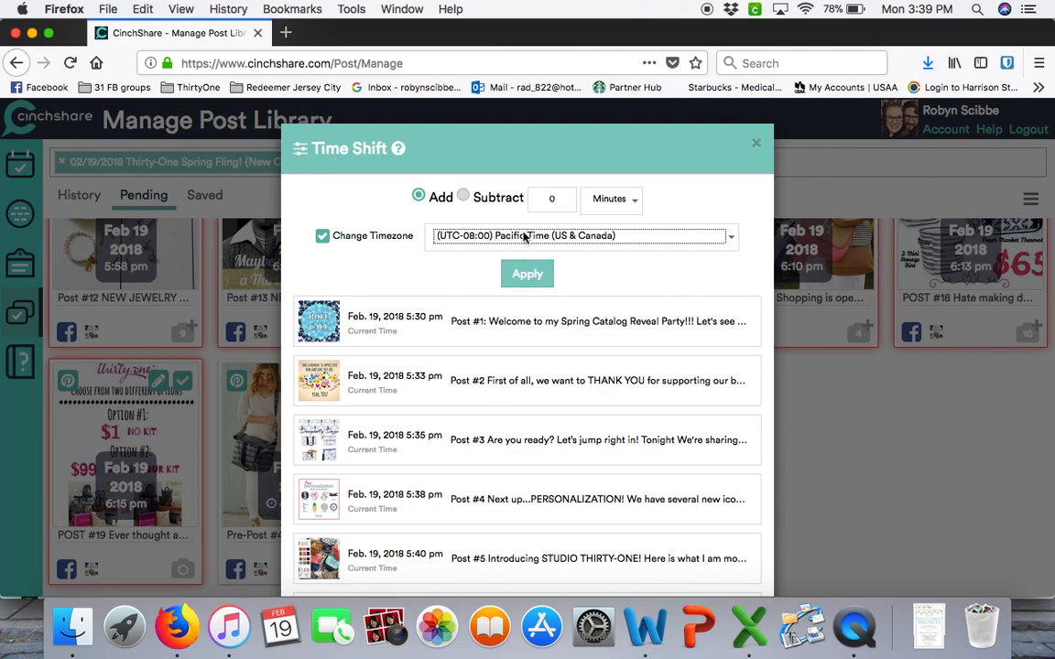
click(530, 277)
Update the selected posts with the Pacific Time zone and clear the post selection
scroll(657, 353, down, 10)
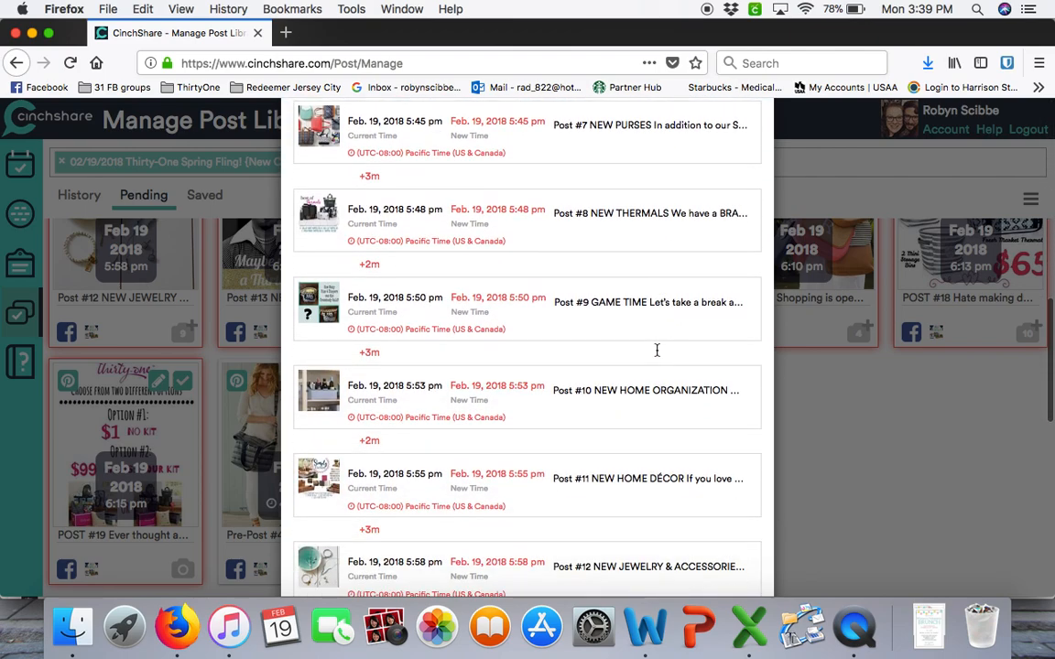
scroll(656, 351, down, 10)
click(708, 543)
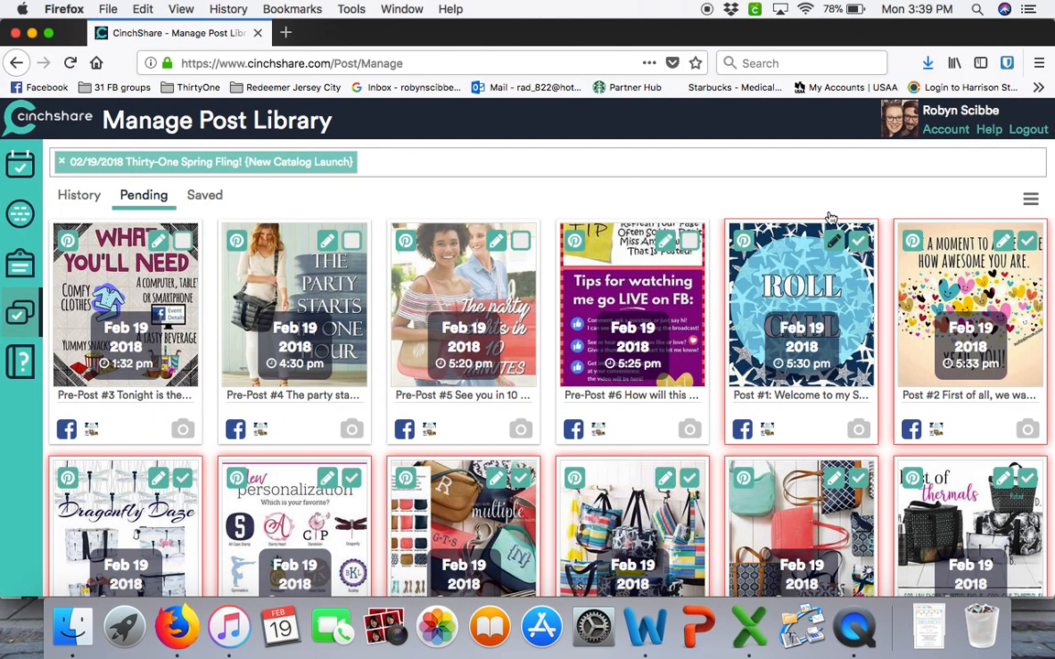
click(1030, 200)
click(980, 275)
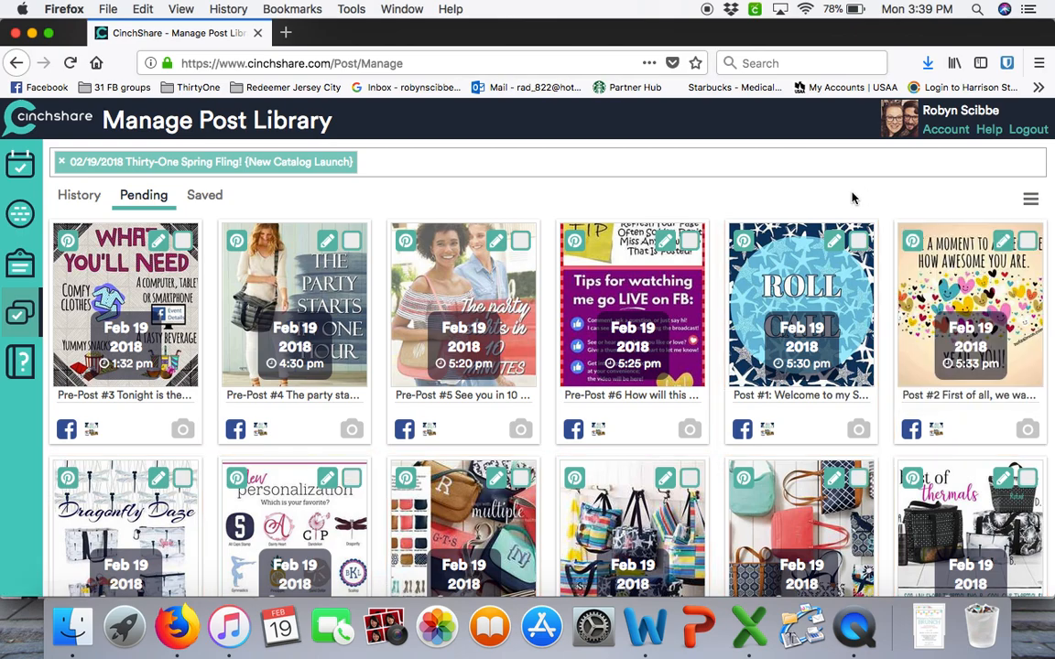